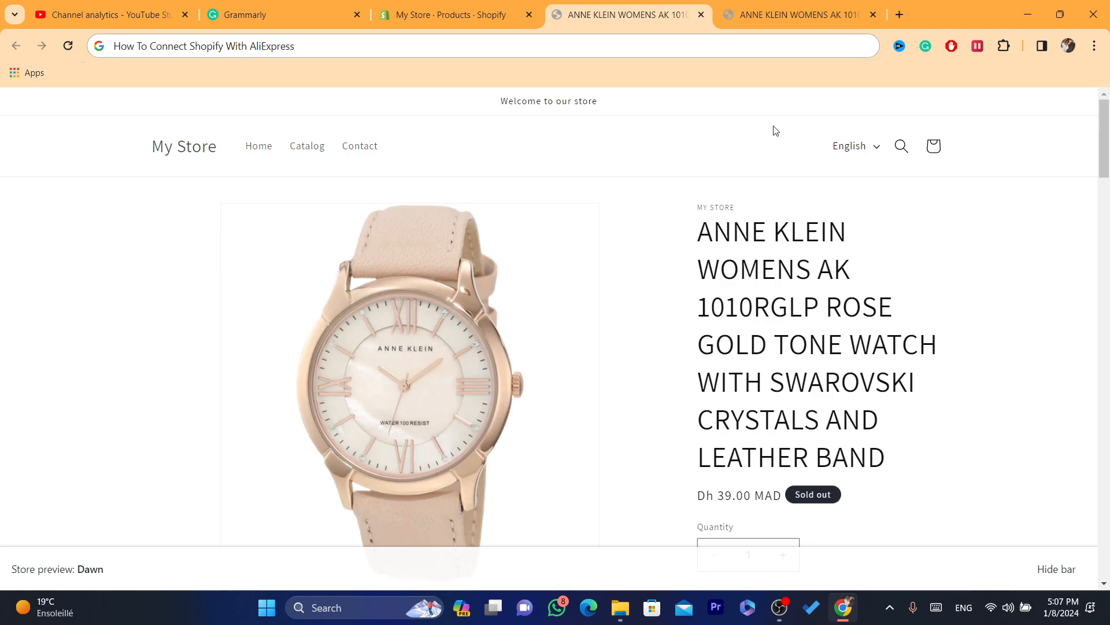
- Return to the Shopify admin and open the Shopify App Store from the store's Apps and sales channels settings
click(501, 6)
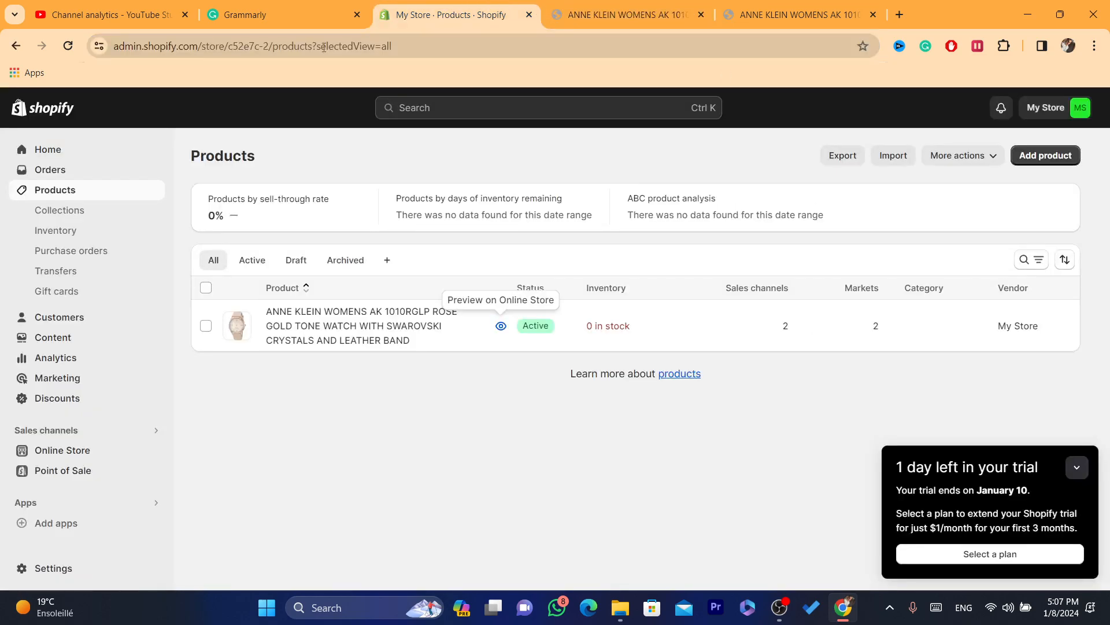
click(31, 170)
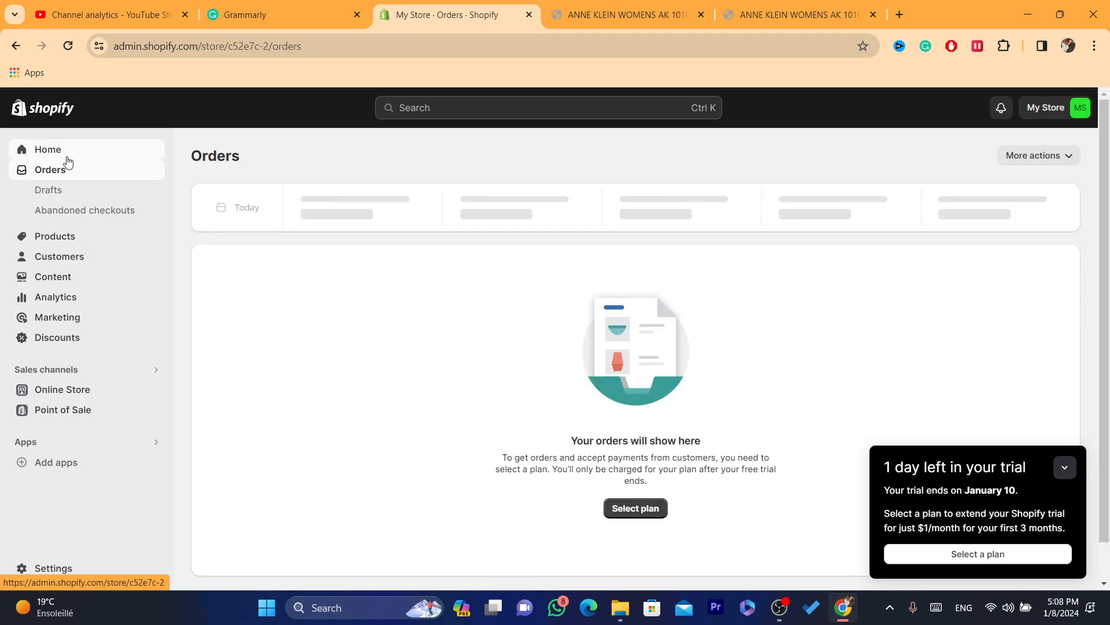
click(67, 157)
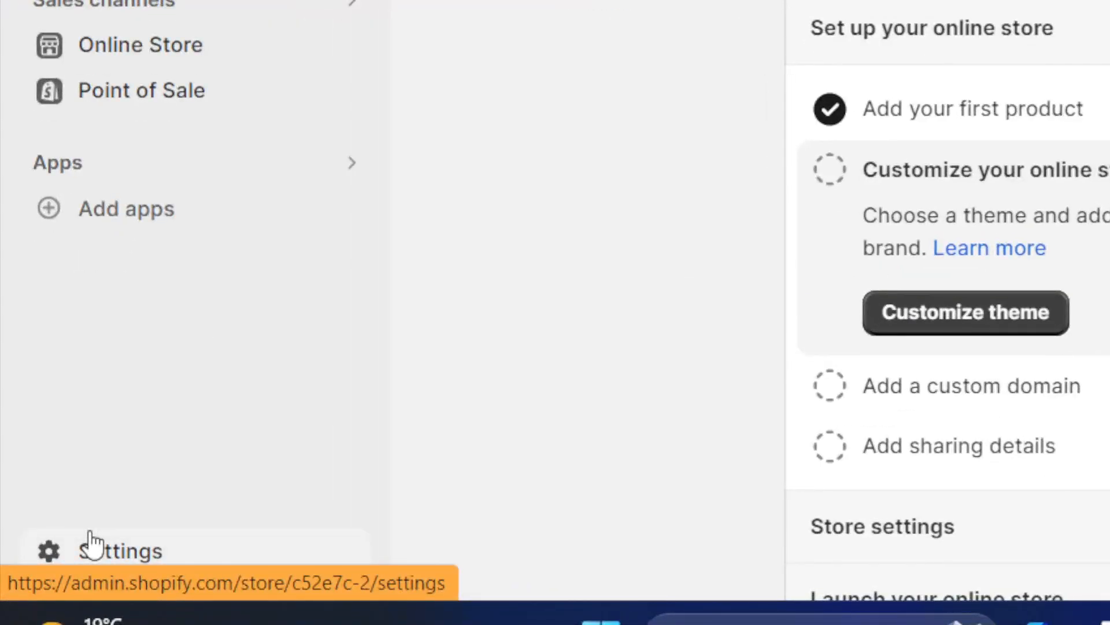
click(92, 544)
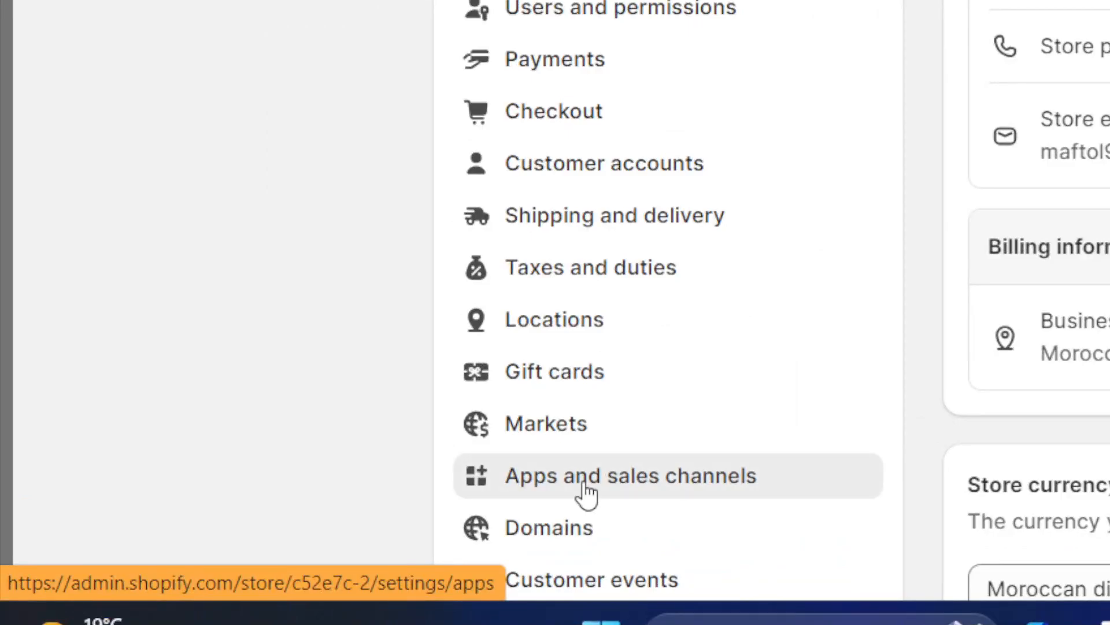
click(587, 494)
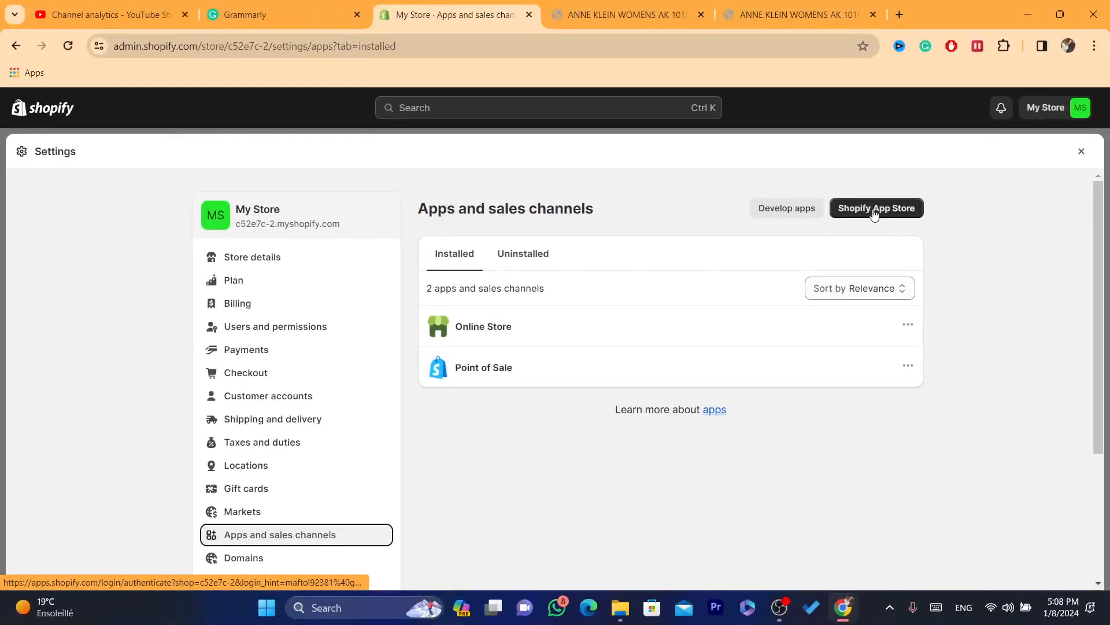
click(874, 213)
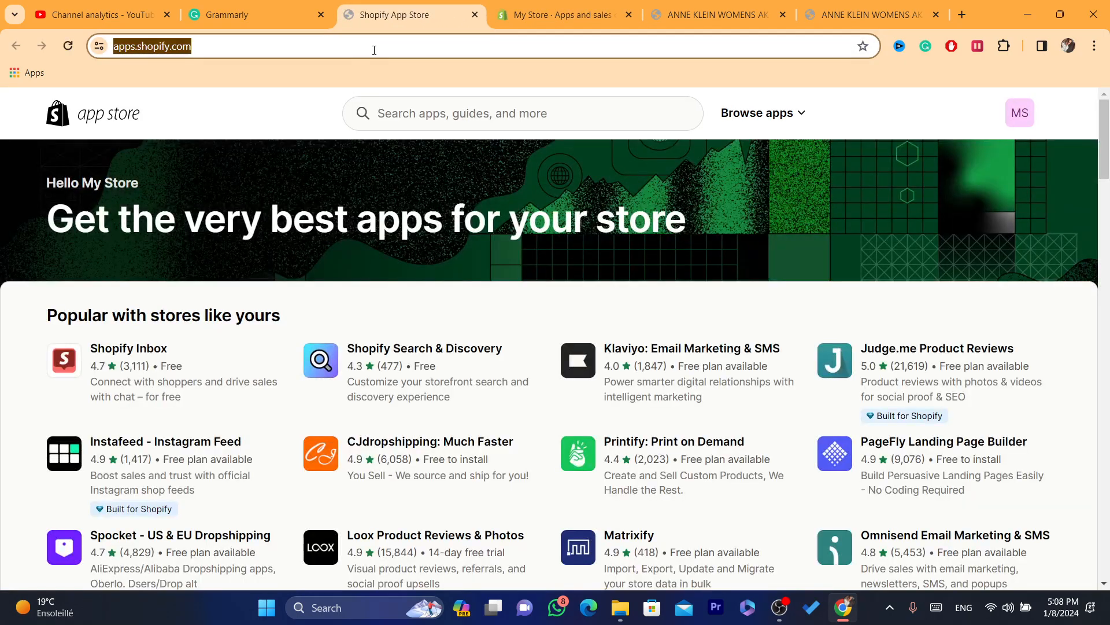
- Search the app store for "desers" and open the DSers-AliExpress Dropshipping listing
click(452, 122)
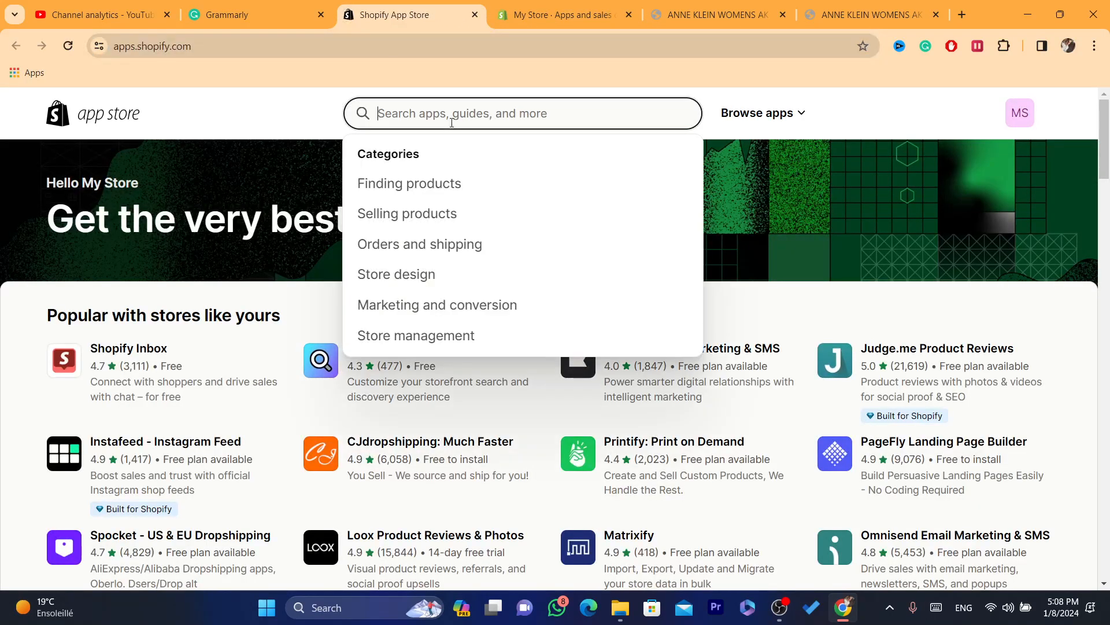
text(d)
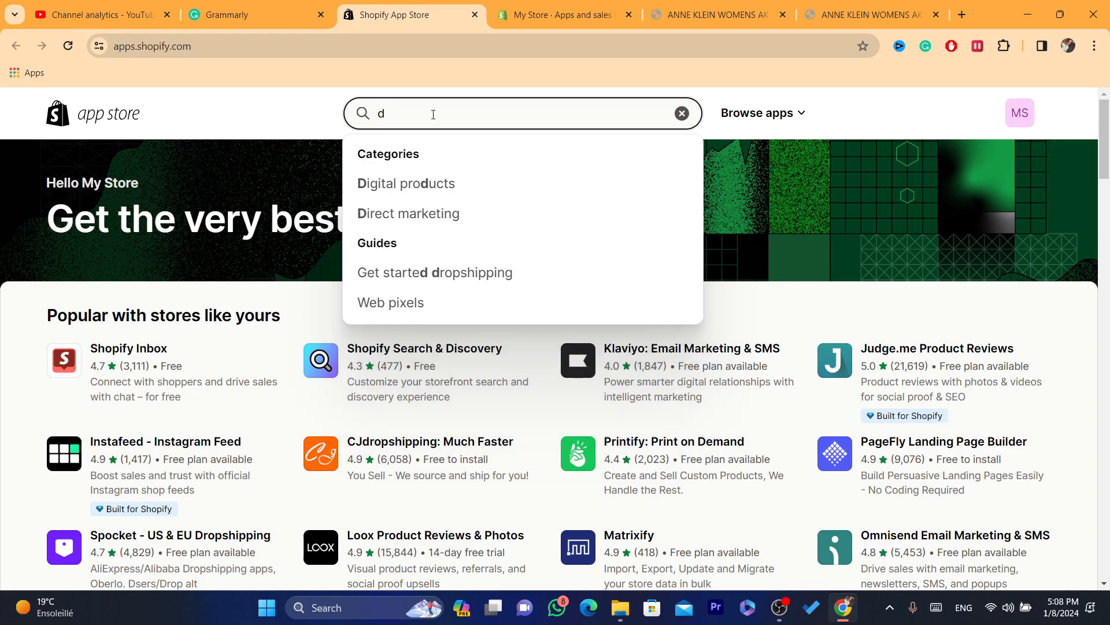
text(e)
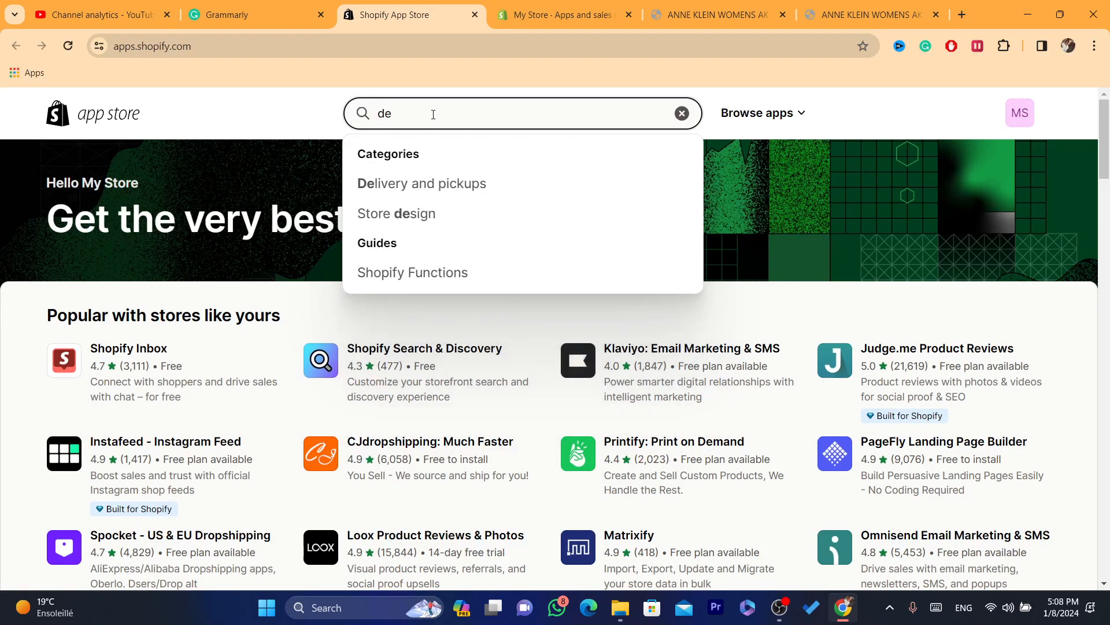
text(se)
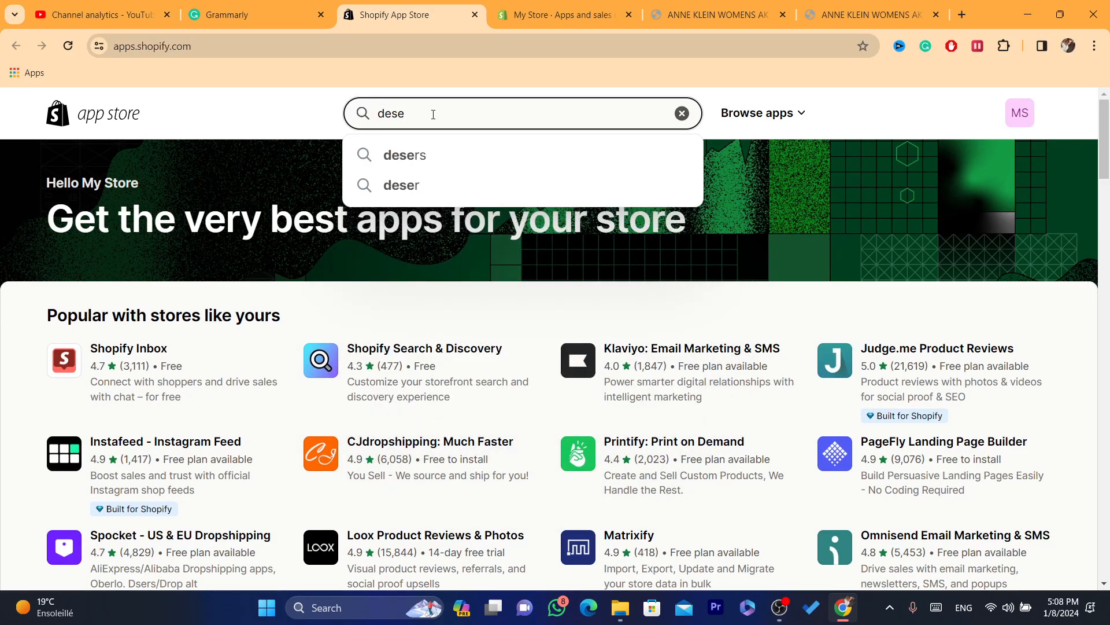
click(420, 155)
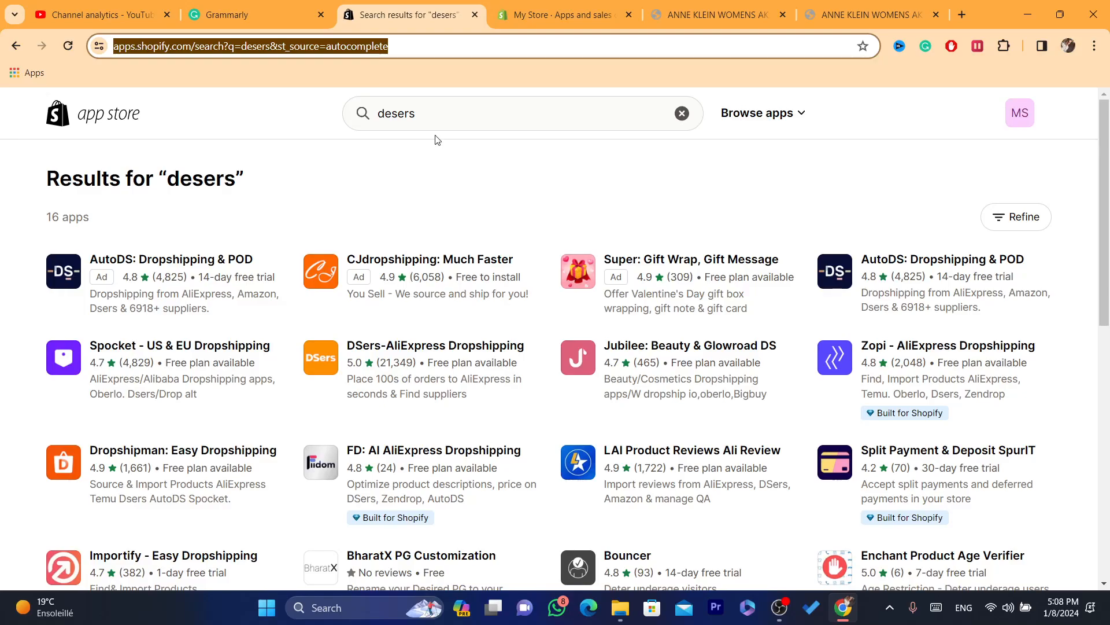
click(416, 109)
double_click(416, 113)
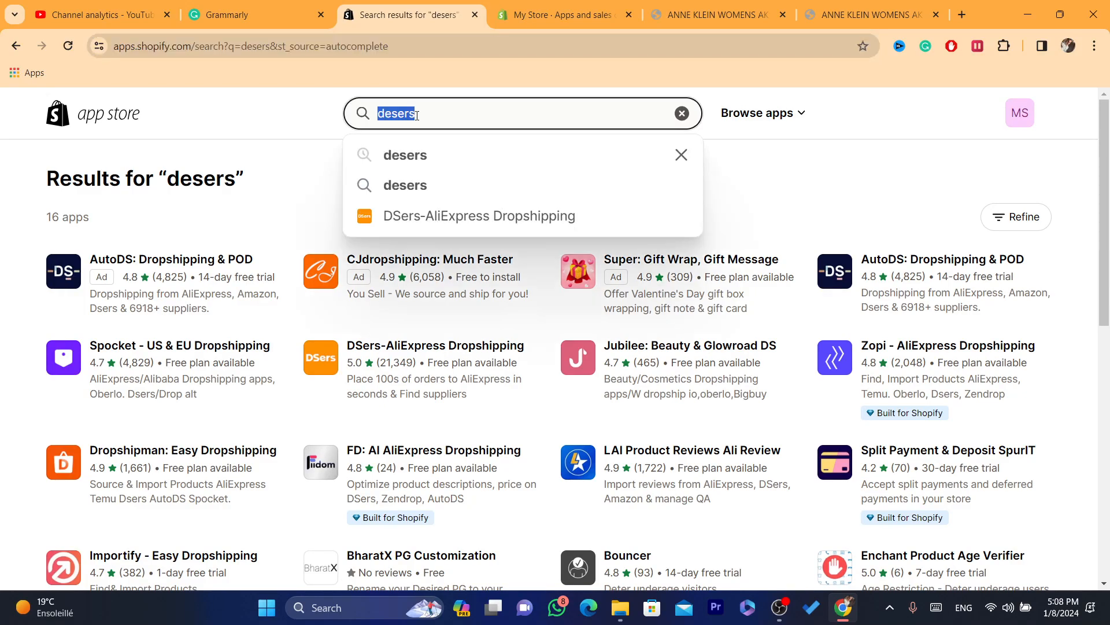
click(416, 216)
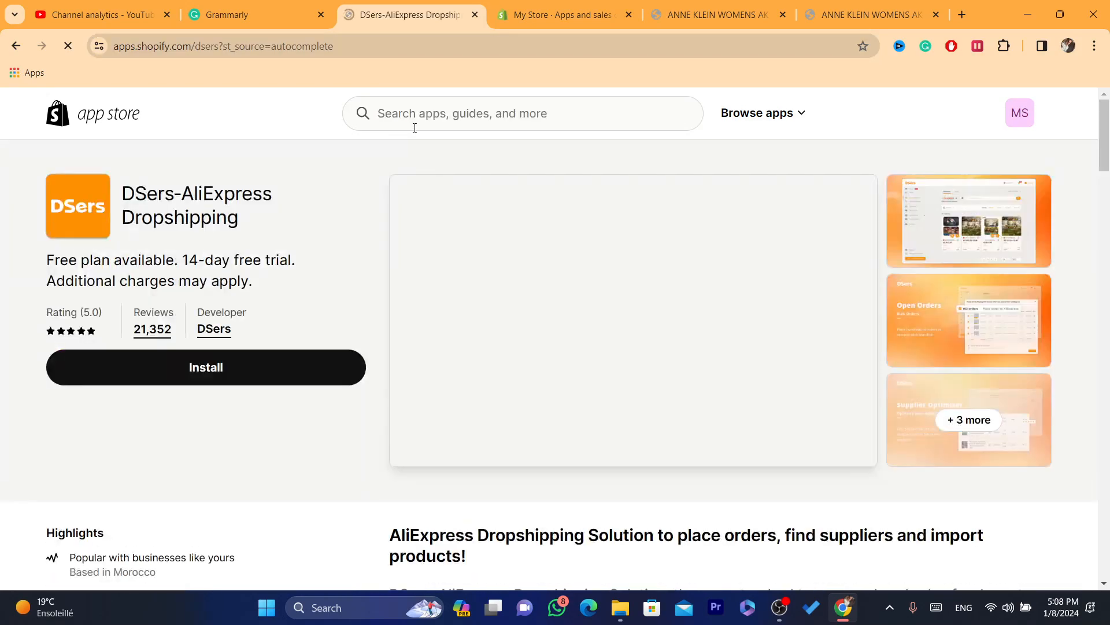
- Search the app store for the exact name "DSers" and open the DSers-AliExpress Dropshipping listing from the results
double_click(145, 183)
key(ctrl+c)
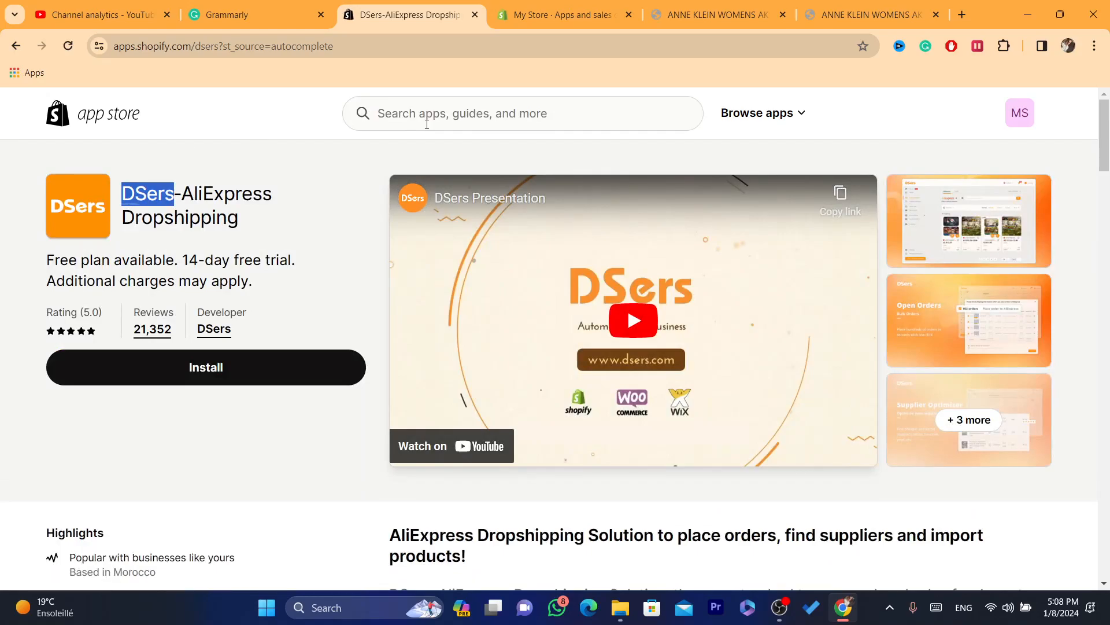
click(427, 118)
key(ctrl+v)
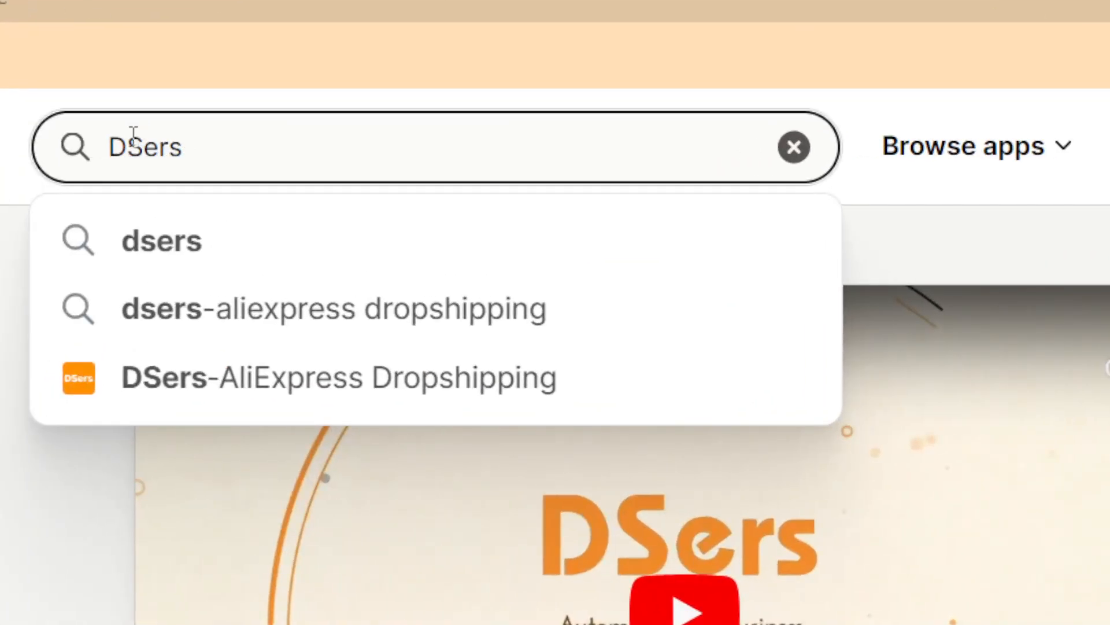
key(Return)
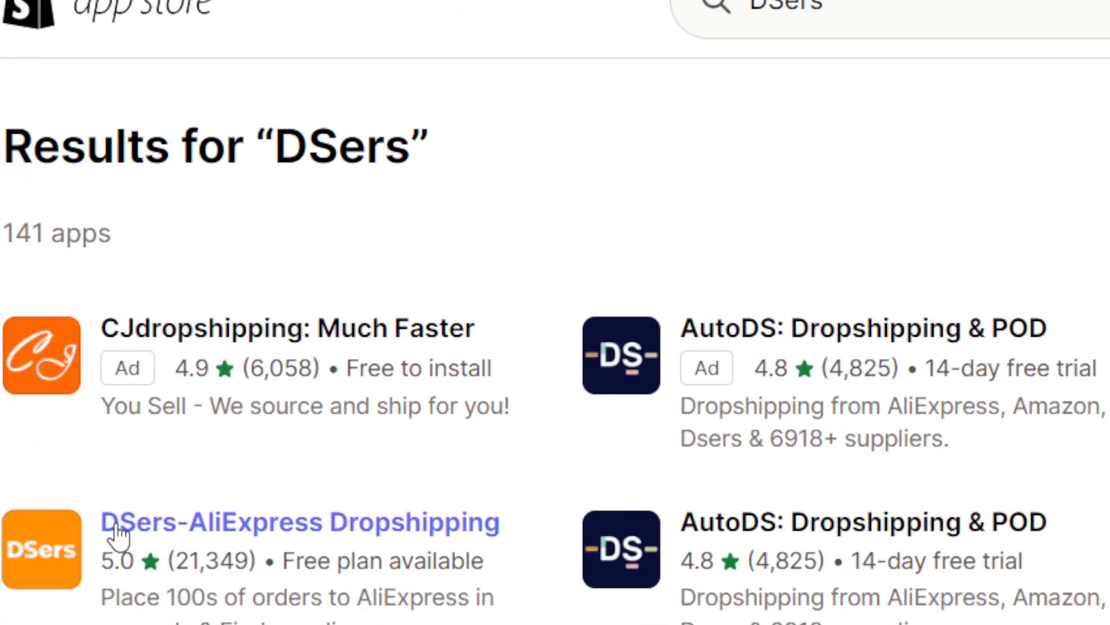
click(320, 529)
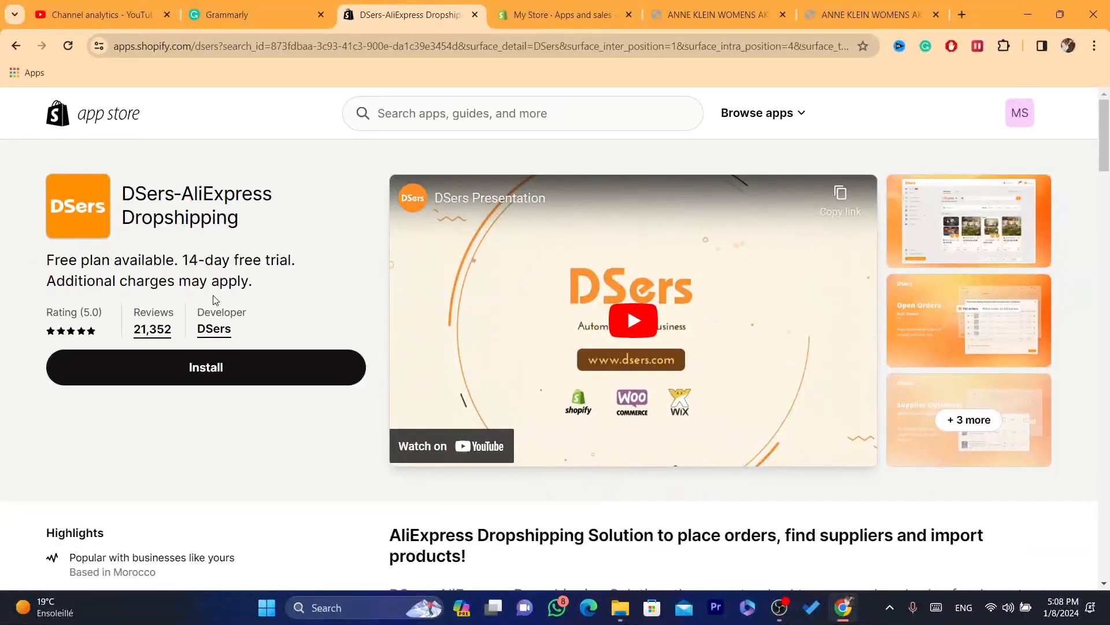
- Install the DSers-AliExpress Dropshipping app on the store and approve the installation
drag(197, 314, 256, 313)
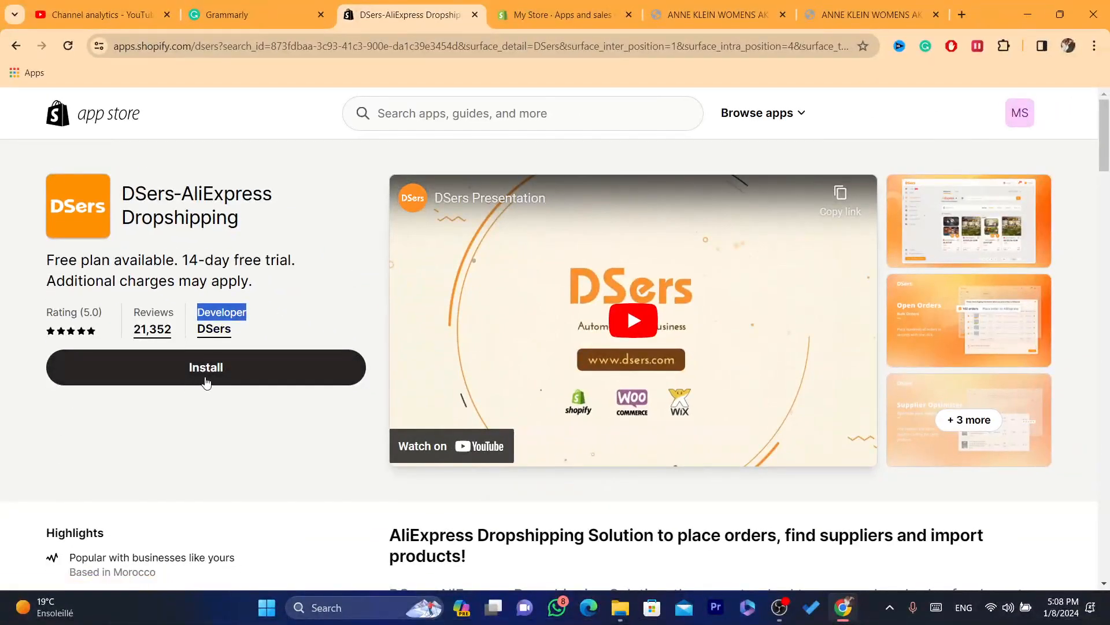
click(412, 615)
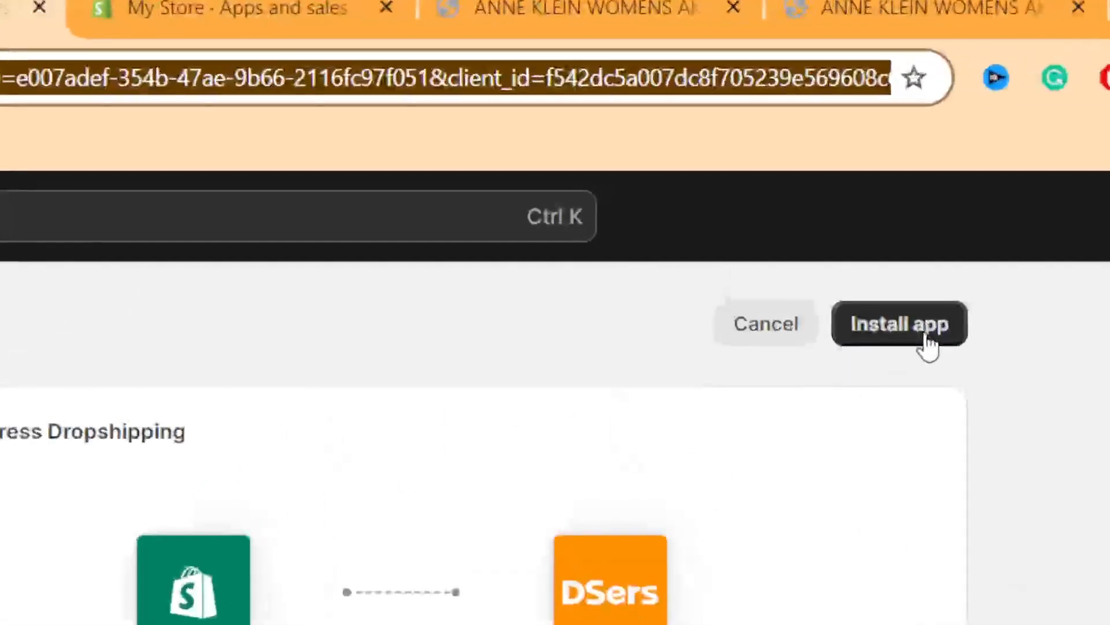
click(871, 166)
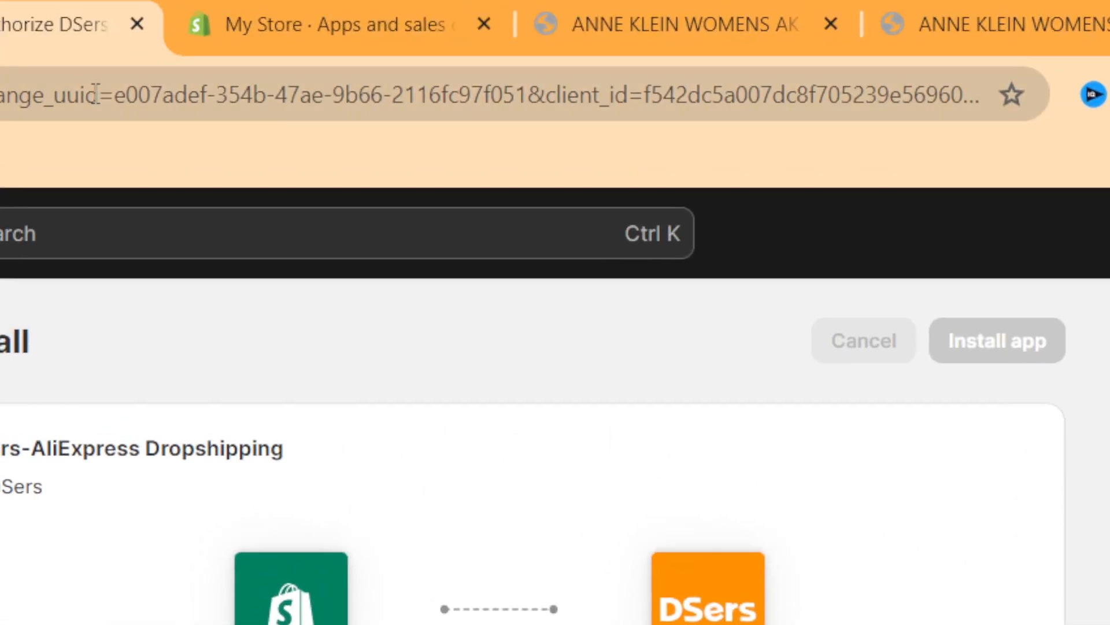
click(96, 92)
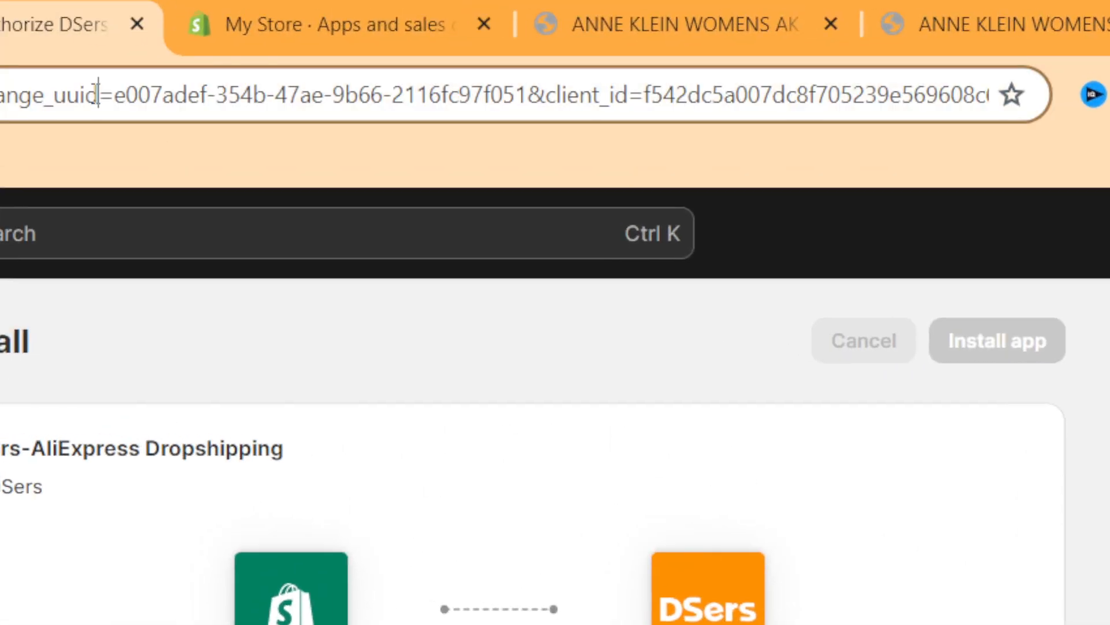
click(93, 93)
drag(96, 93, 94, 94)
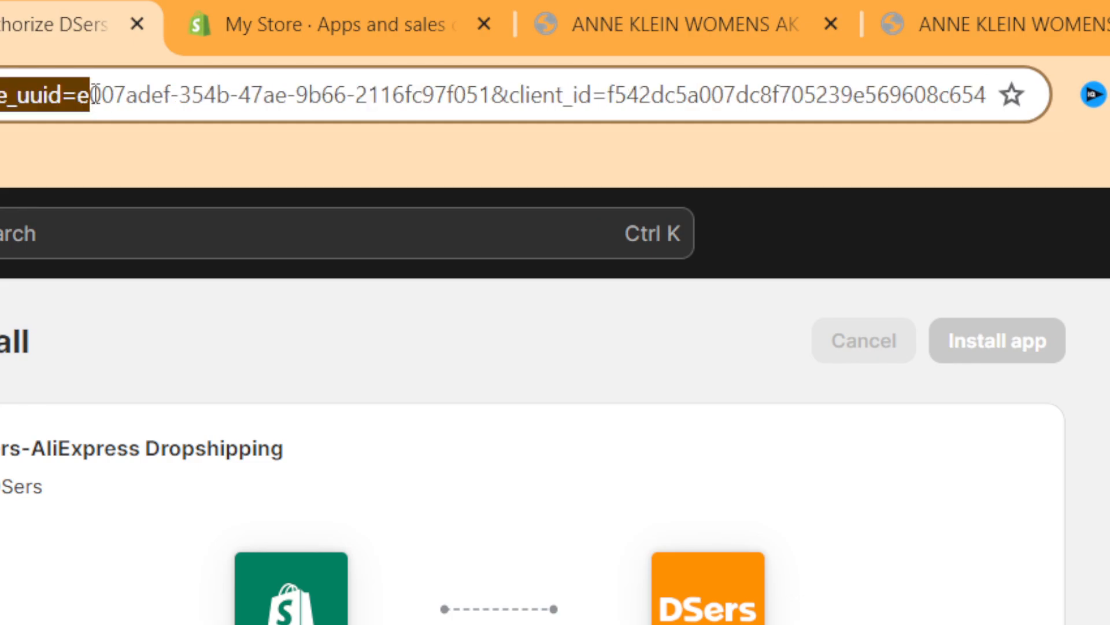
double_click(95, 94)
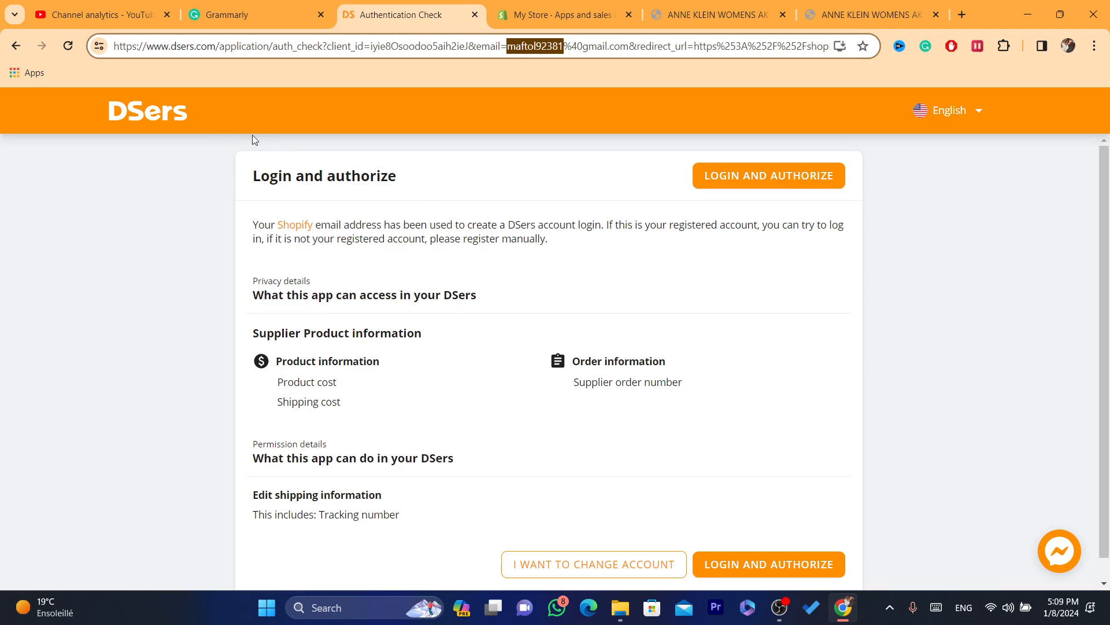
- Review the DSers authorization page, proceed to the DSers login and switch to the account creation form
drag(254, 170, 496, 278)
click(496, 277)
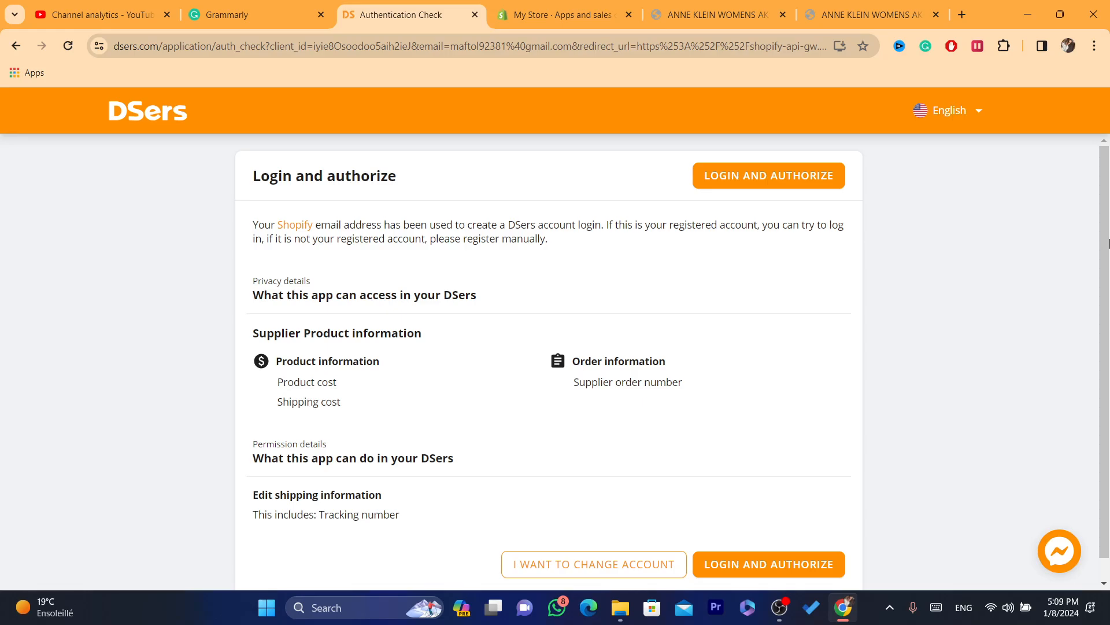
drag(1109, 243, 1108, 259)
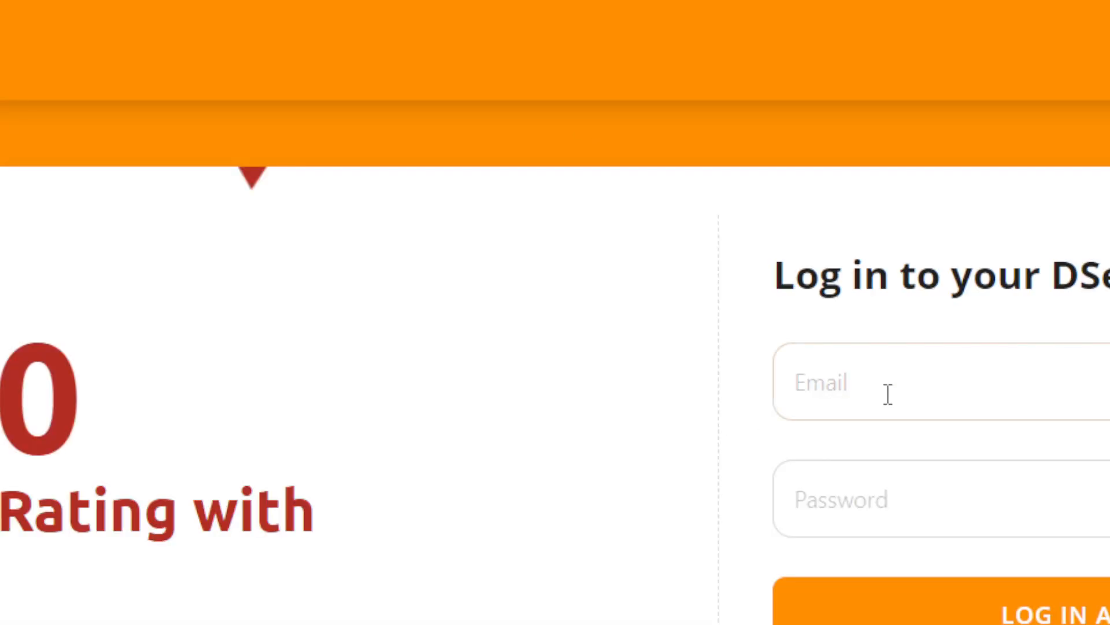
click(888, 395)
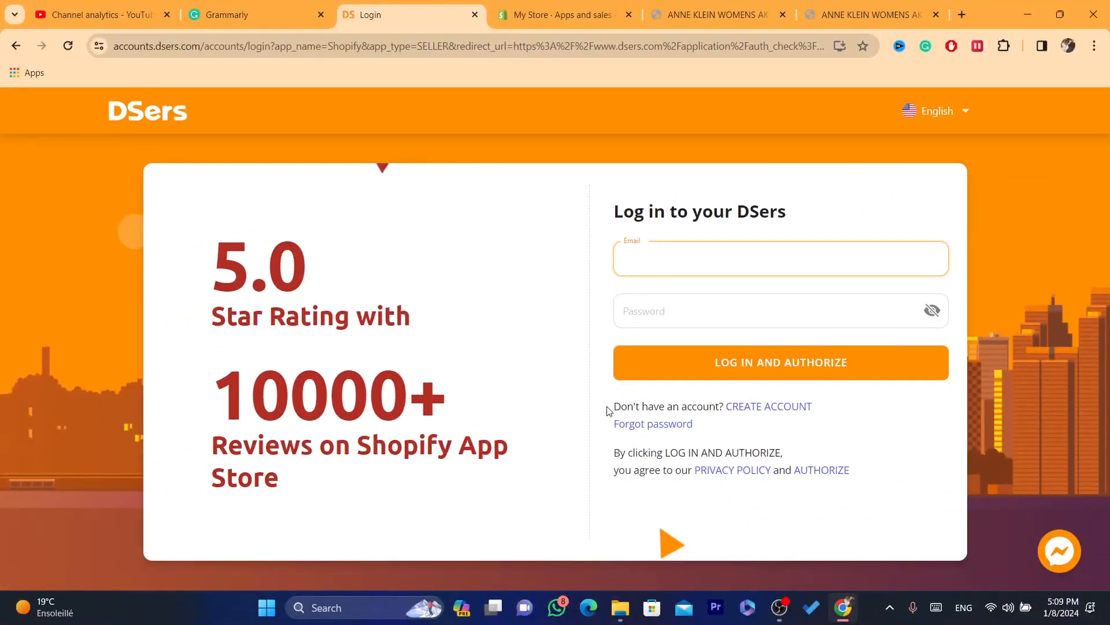
click(768, 407)
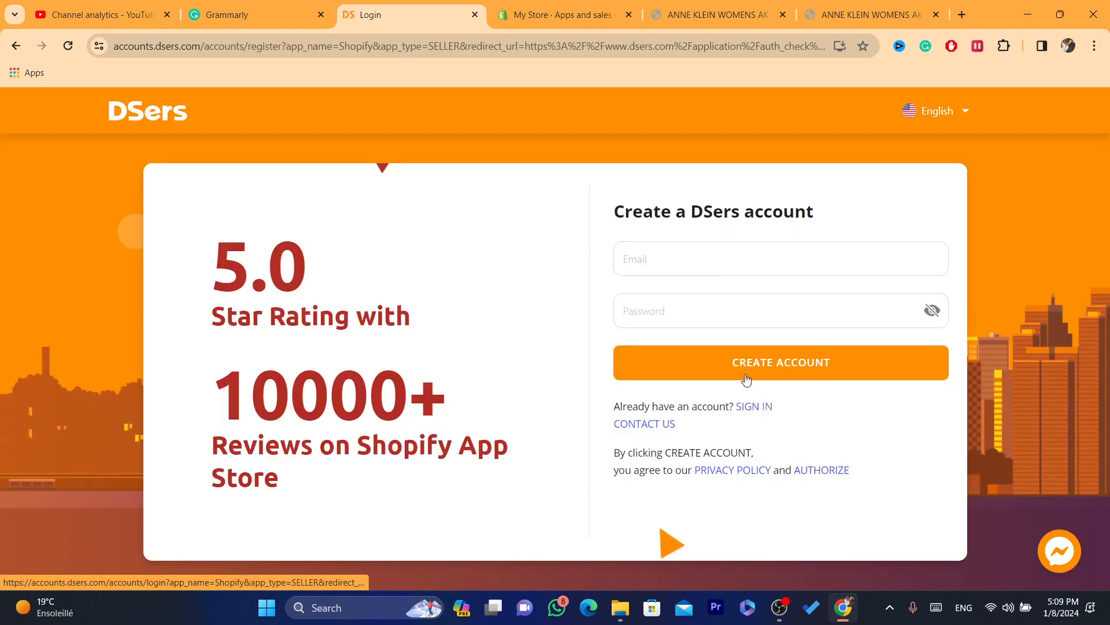
- Open a Chrome window with another profile and copy that Google account's e-mail address for the DSers registration
click(670, 265)
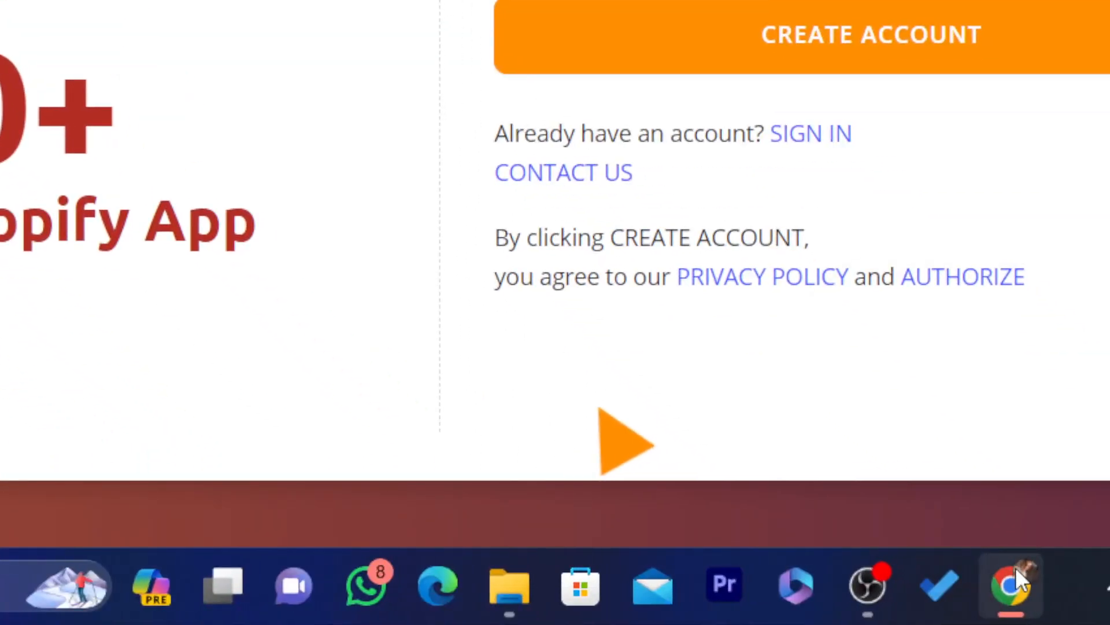
right_click(1015, 566)
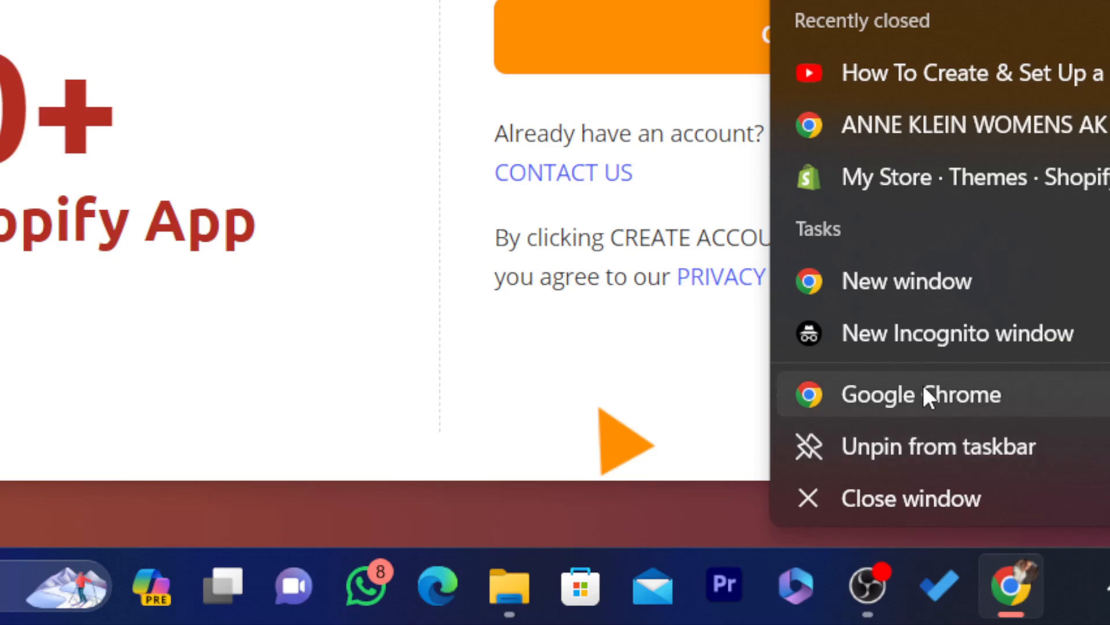
click(925, 395)
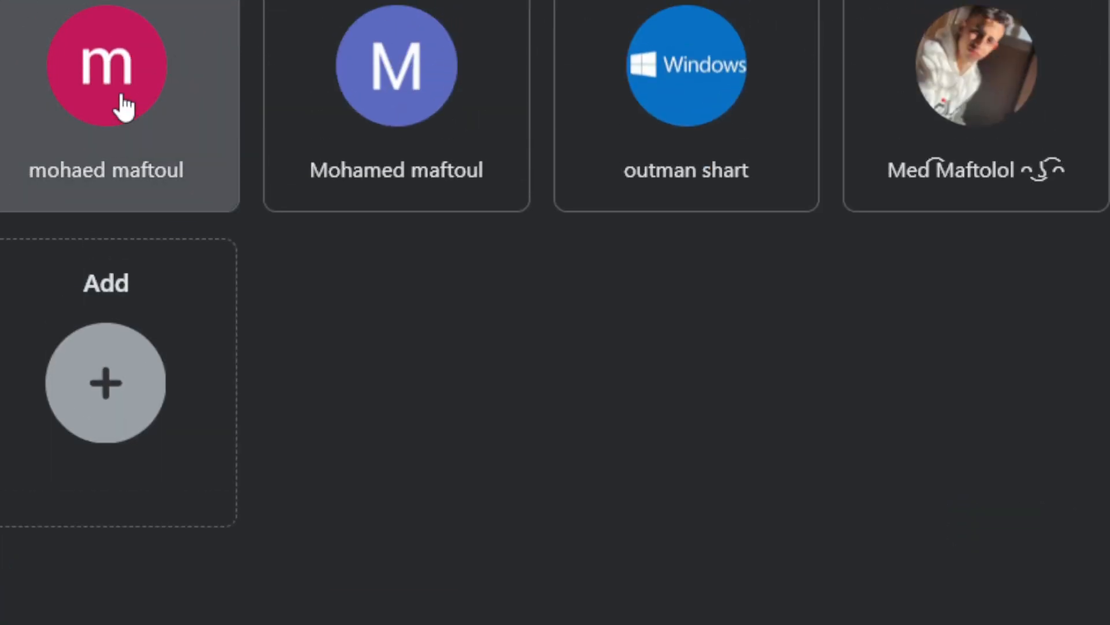
click(123, 107)
click(1055, 100)
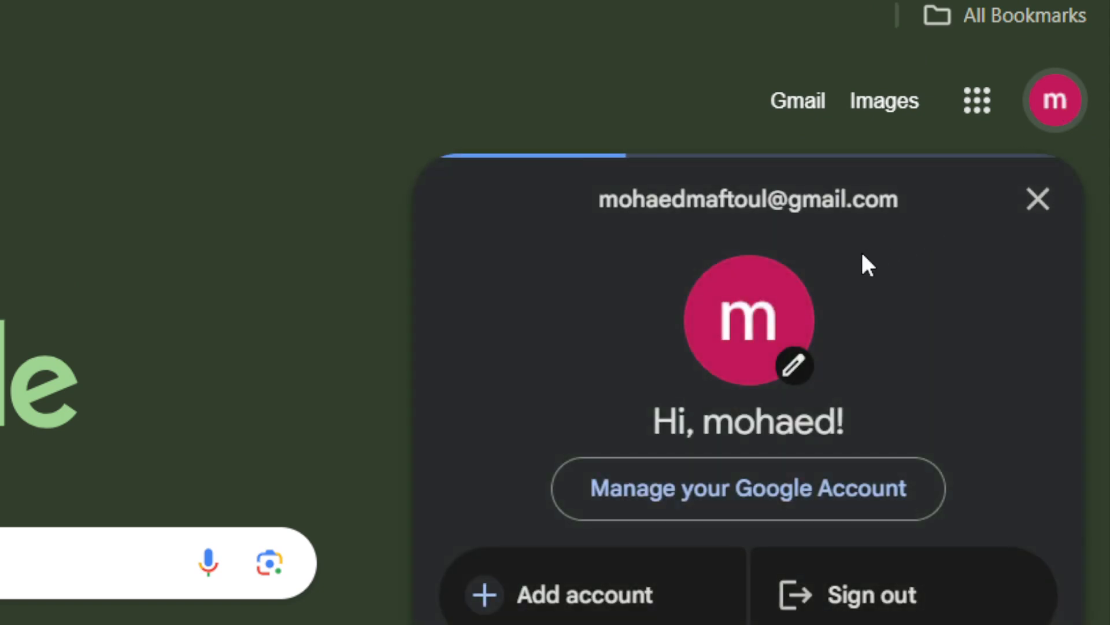
triple_click(706, 191)
key(ctrl+c)
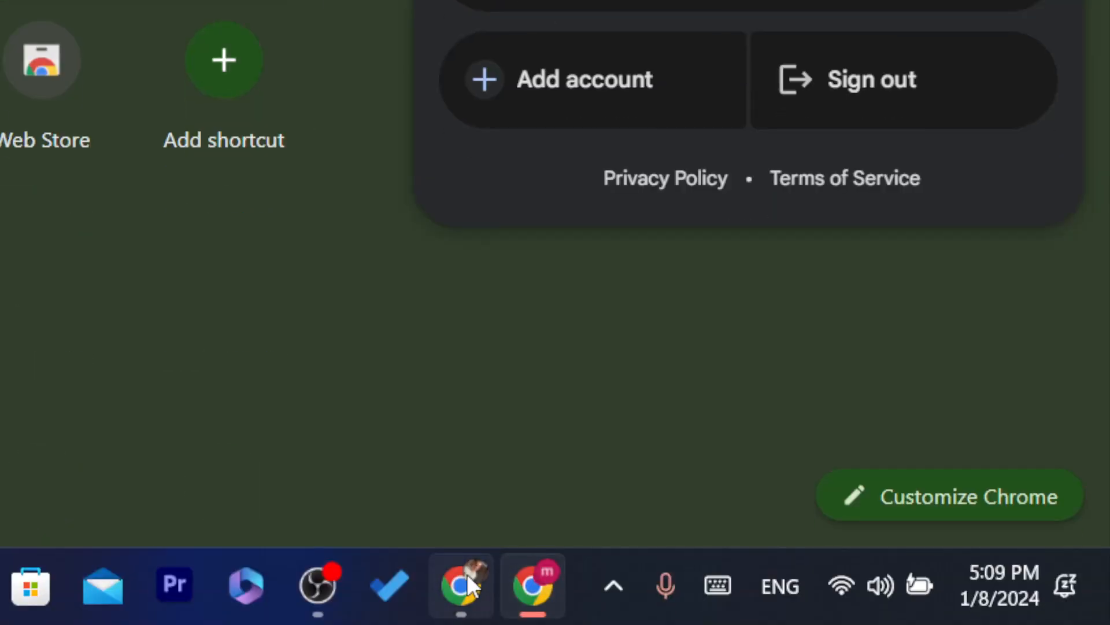
- Return to the DSers registration form, paste the e-mail address and fill the password field with Chrome's suggested strong password
mouse_move(563, 548)
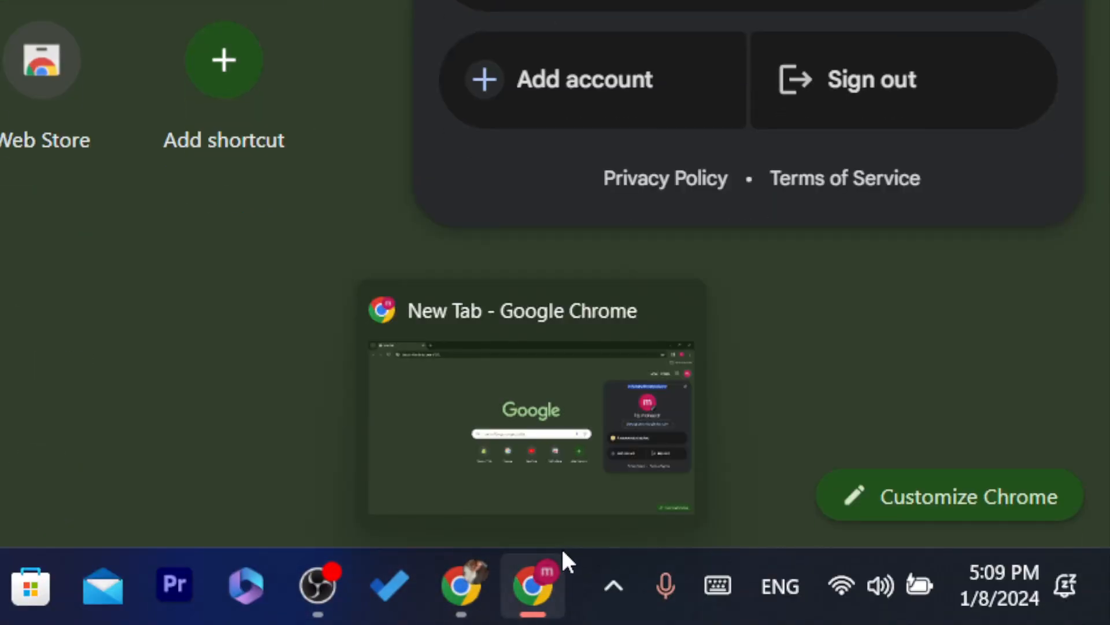
click(444, 596)
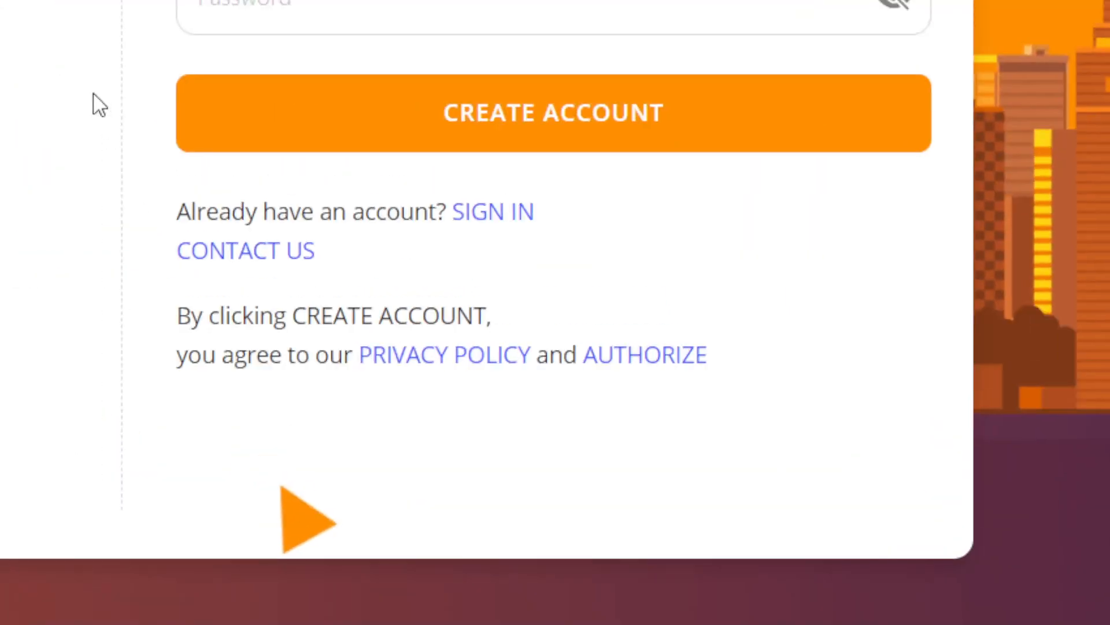
key(ctrl+v)
click(401, 174)
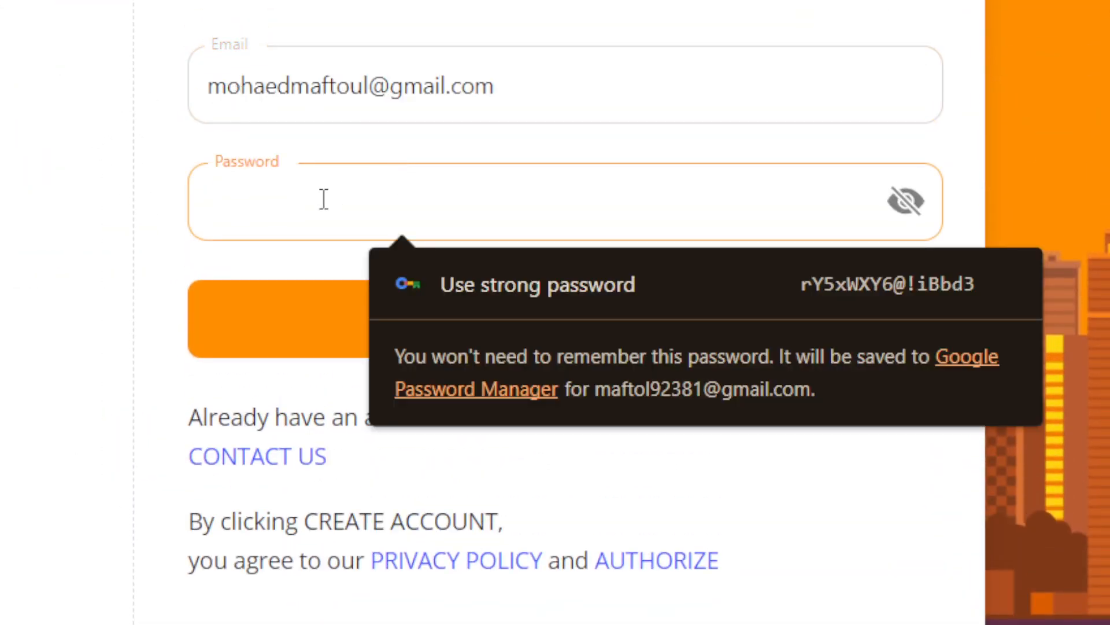
click(528, 281)
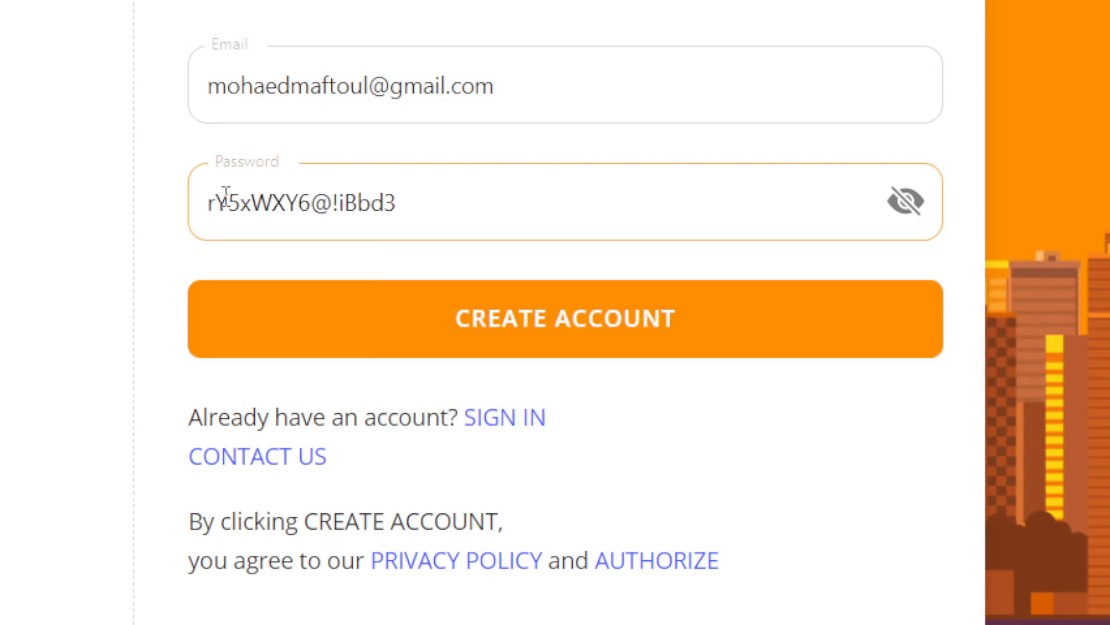
- Try adding two extra characters to the suggested password in the registration form's Password field and remove them again
click(911, 209)
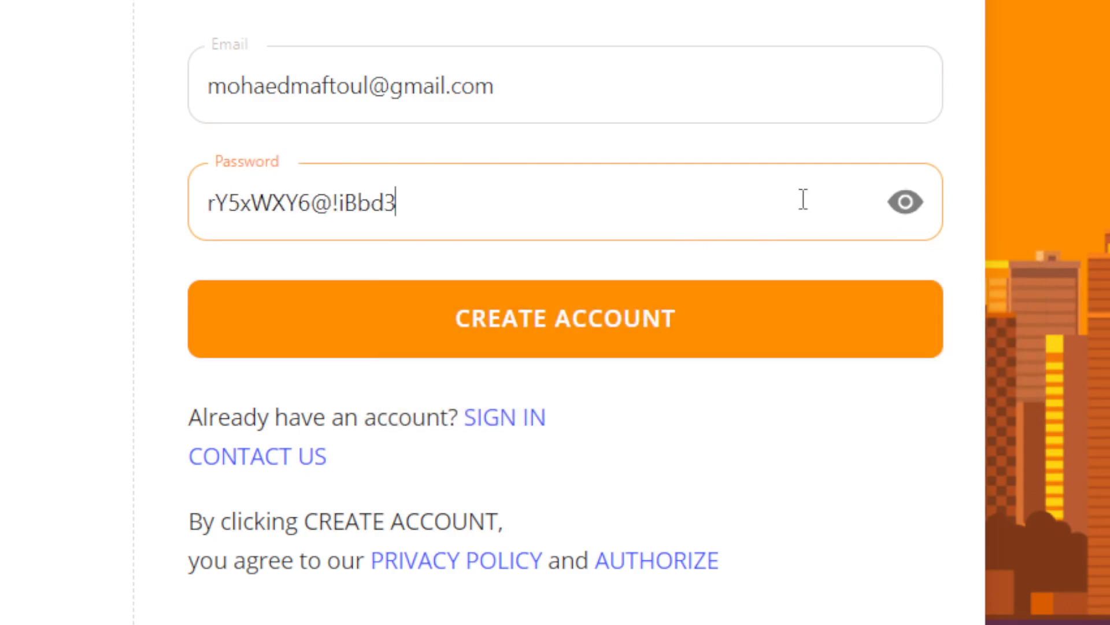
click(650, 212)
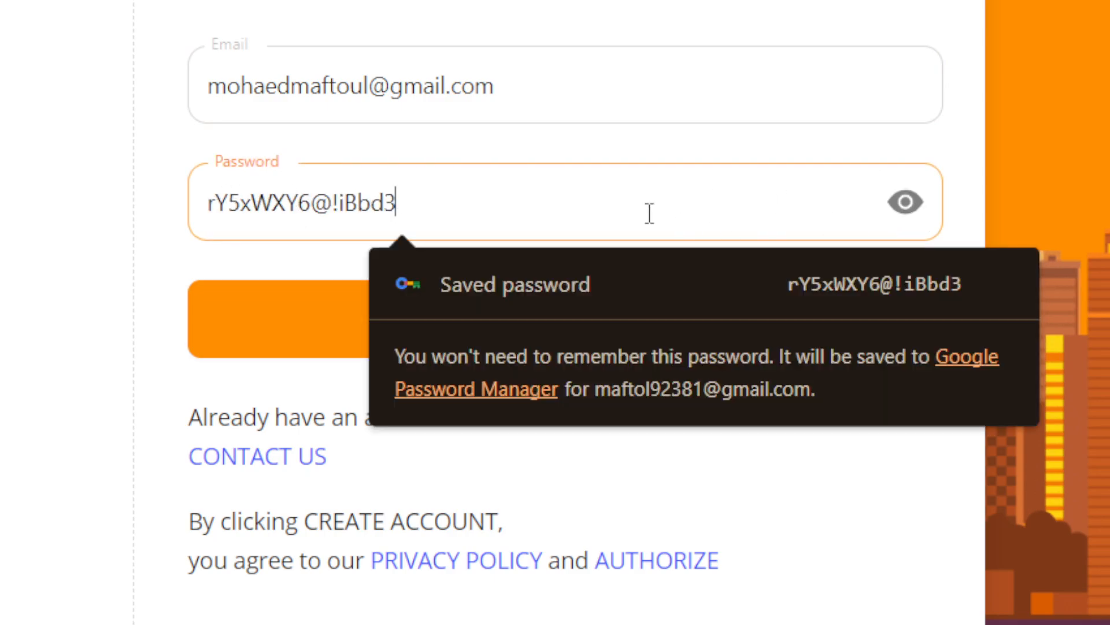
text(8)
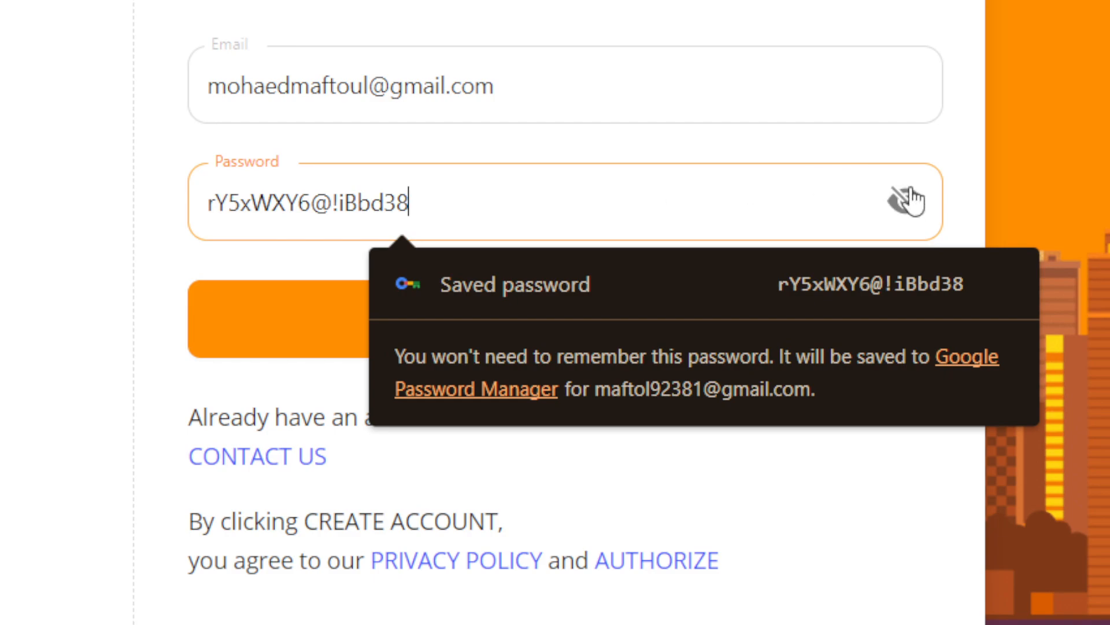
text(1)
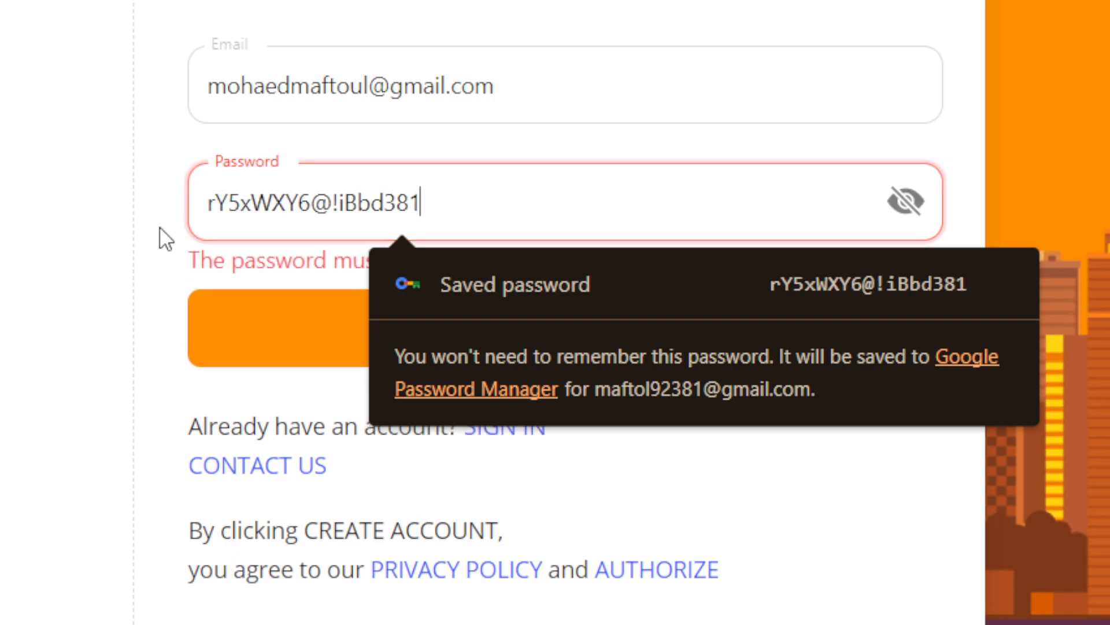
key(BackSpace)
key(BackSpace)
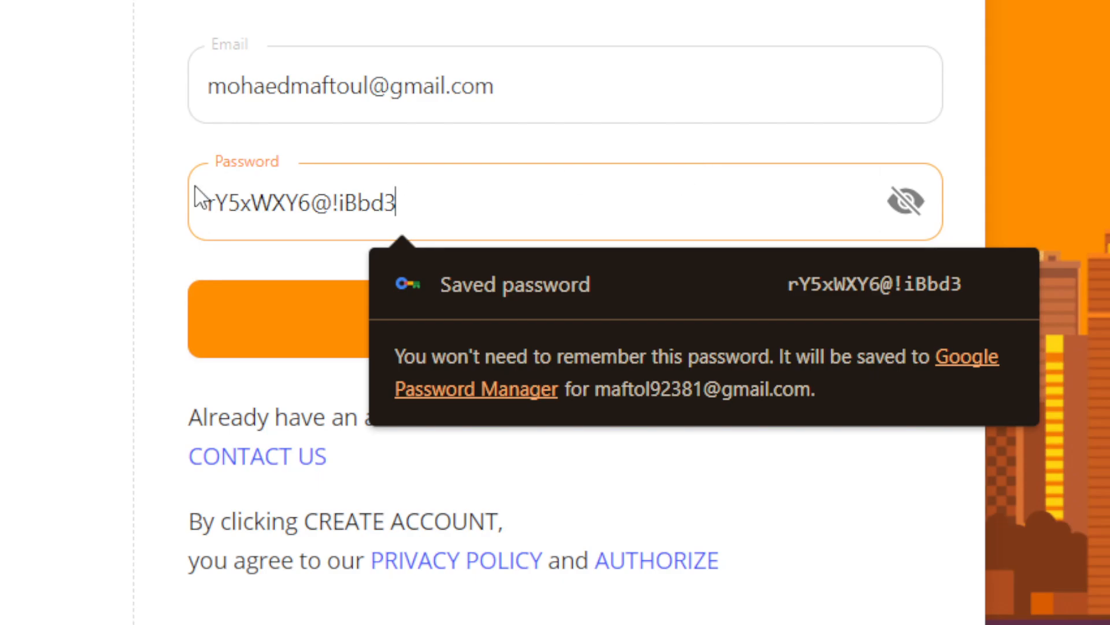
click(74, 210)
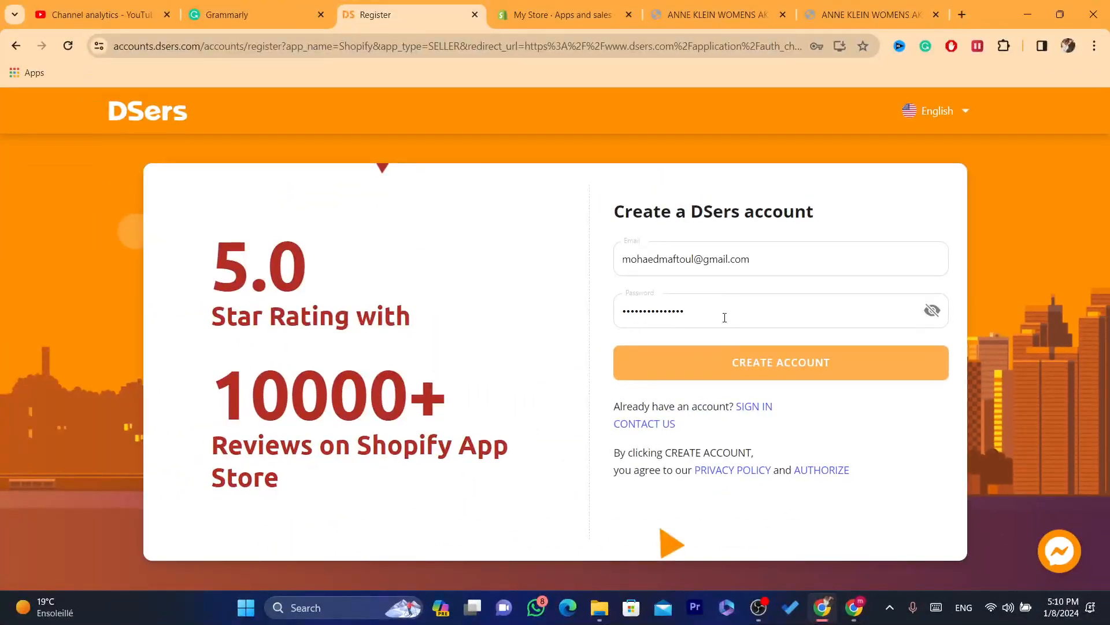
- Submit the registration form to create the DSers account and dismiss Chrome's saved-password notice
click(722, 317)
click(550, 364)
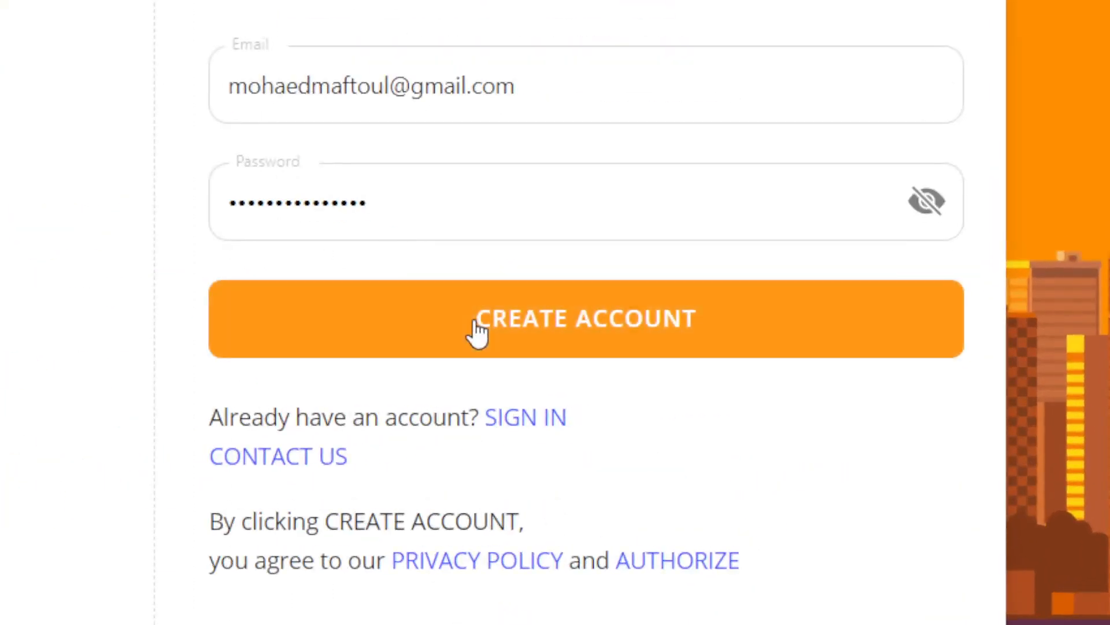
click(477, 332)
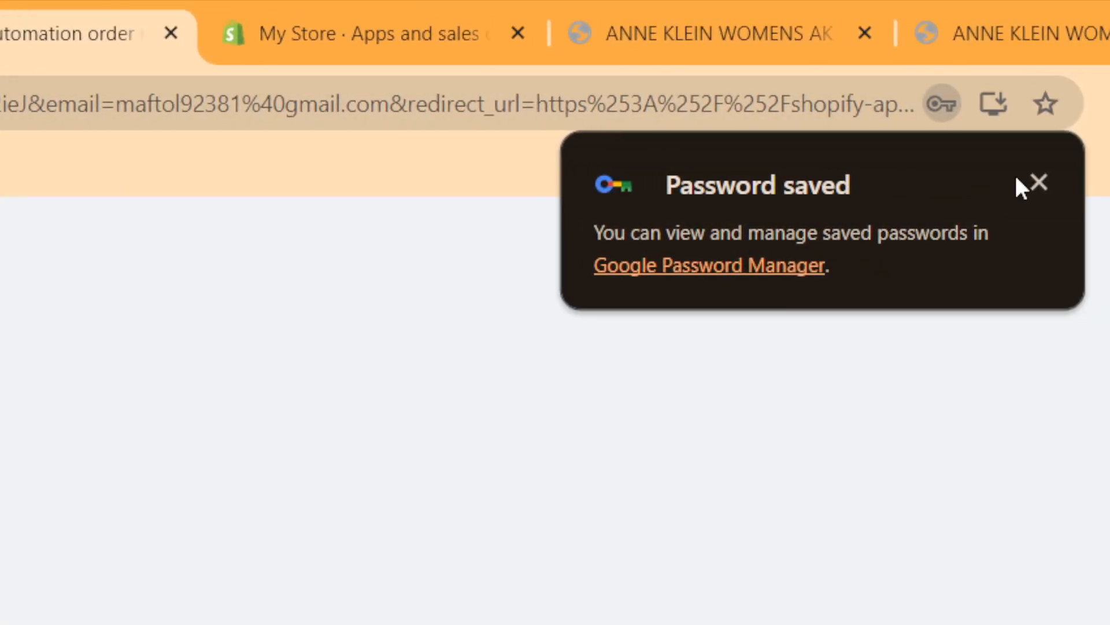
click(1039, 183)
click(10, 107)
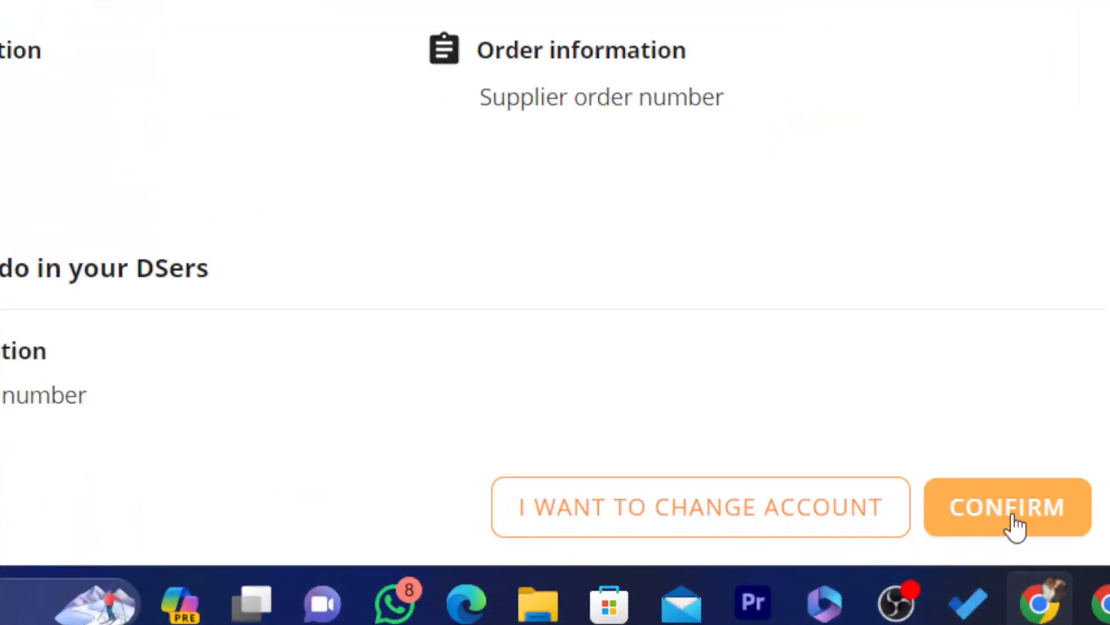
- Confirm authorizing the DSers account to Shopify and start with the free Basic plan
click(1015, 522)
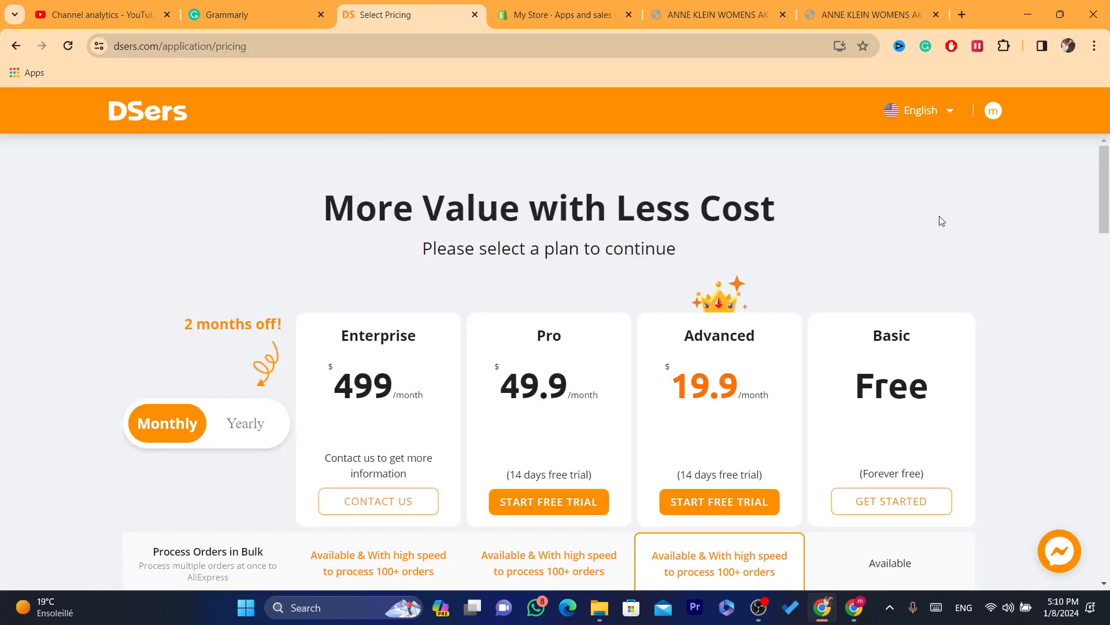
scroll(1109, 206, down, 2)
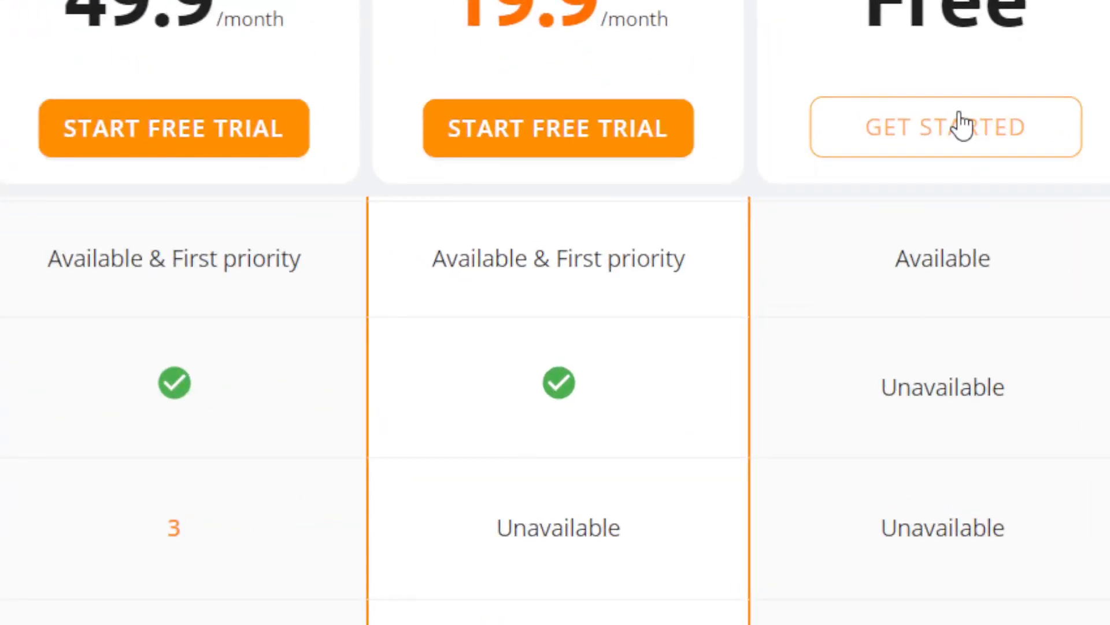
click(935, 144)
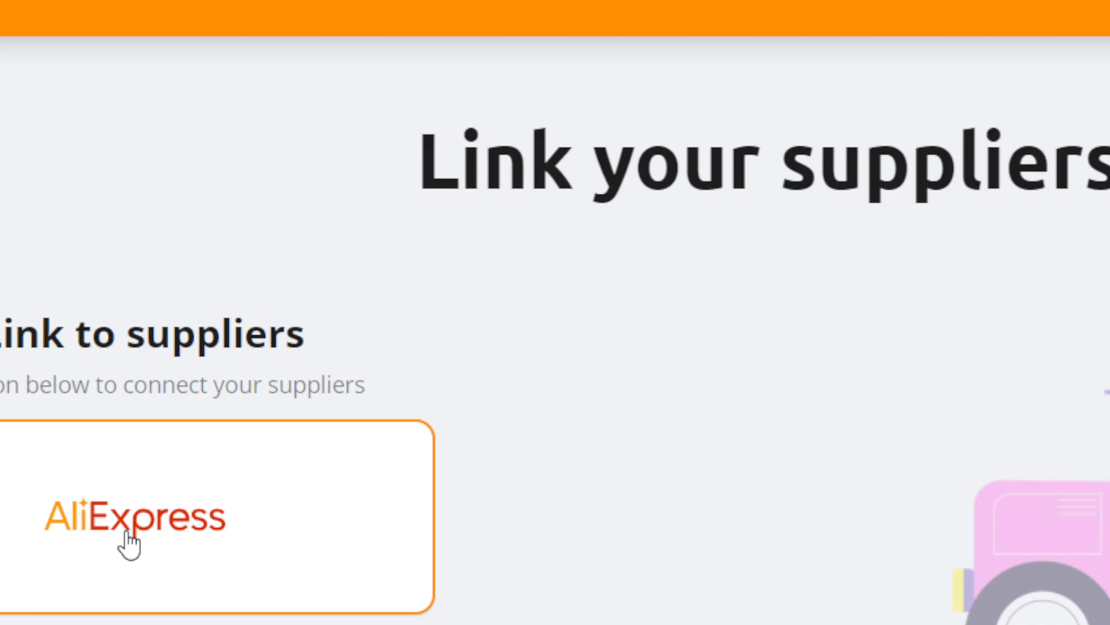
- Choose AliExpress as the supplier to link, opening its authorization page
click(130, 544)
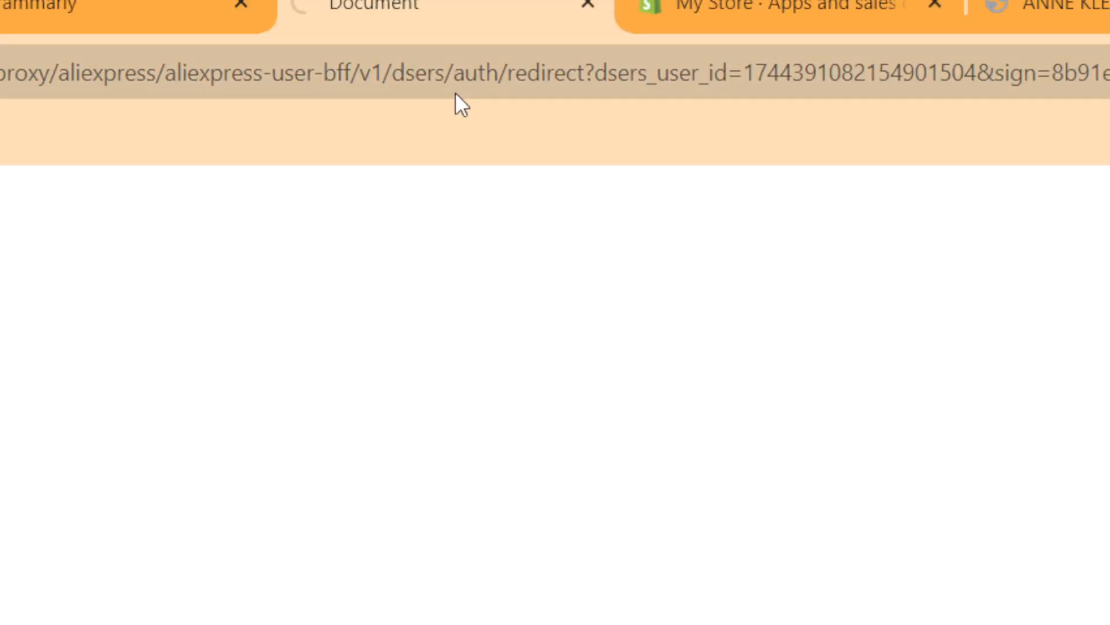
click(427, 65)
double_click(427, 64)
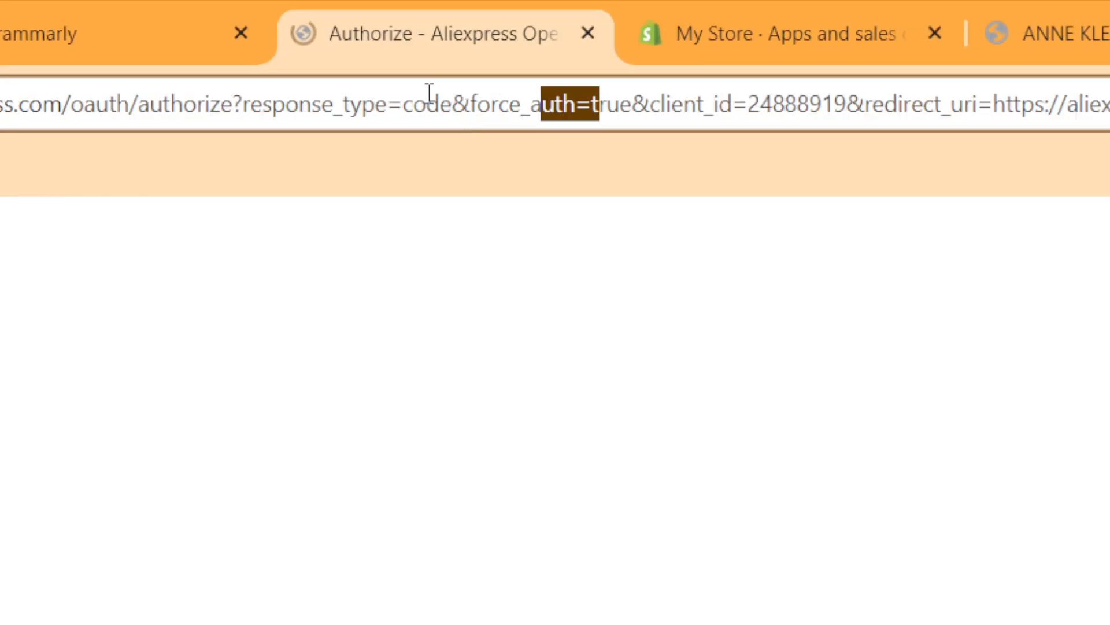
triple_click(428, 65)
double_click(428, 65)
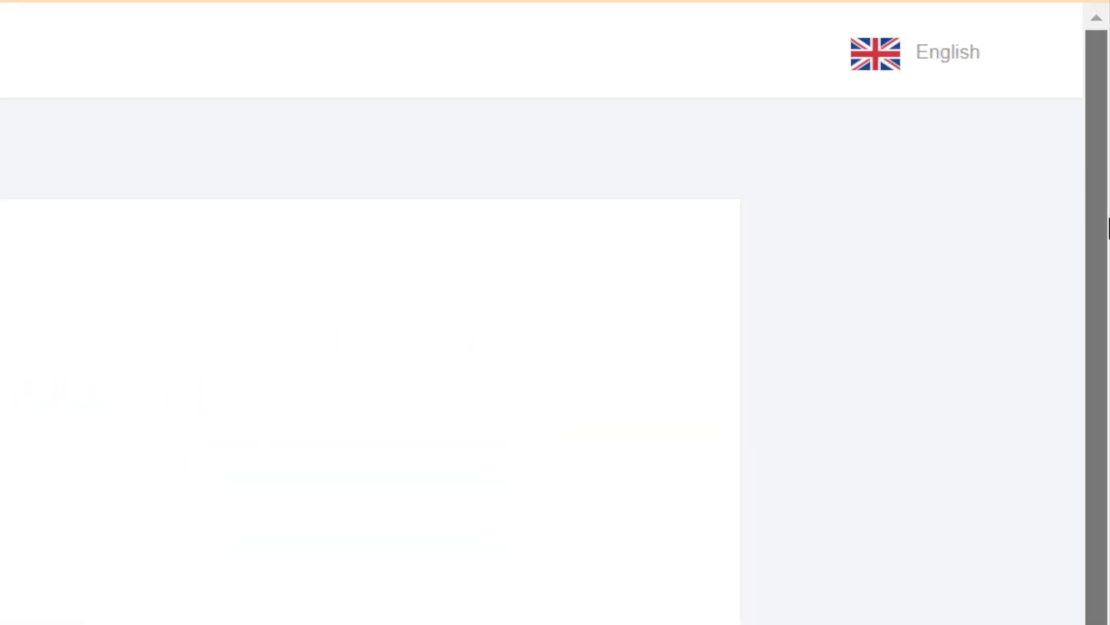
- Sign in on the AliExpress authorization page with the account's e-mail and password, and save that password in Chrome
click(157, 329)
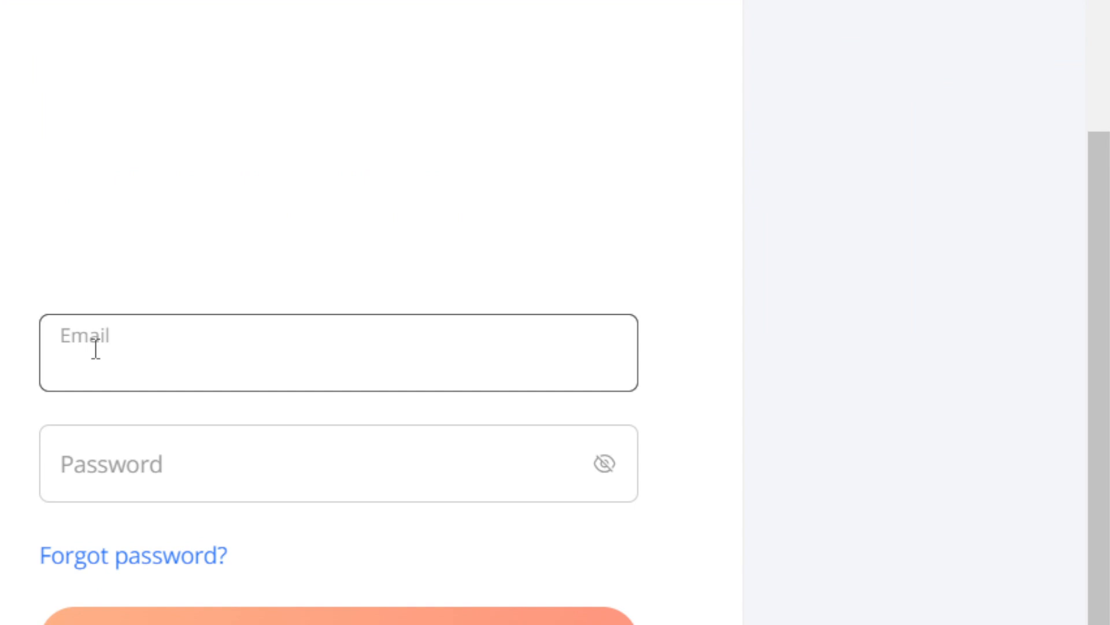
click(96, 349)
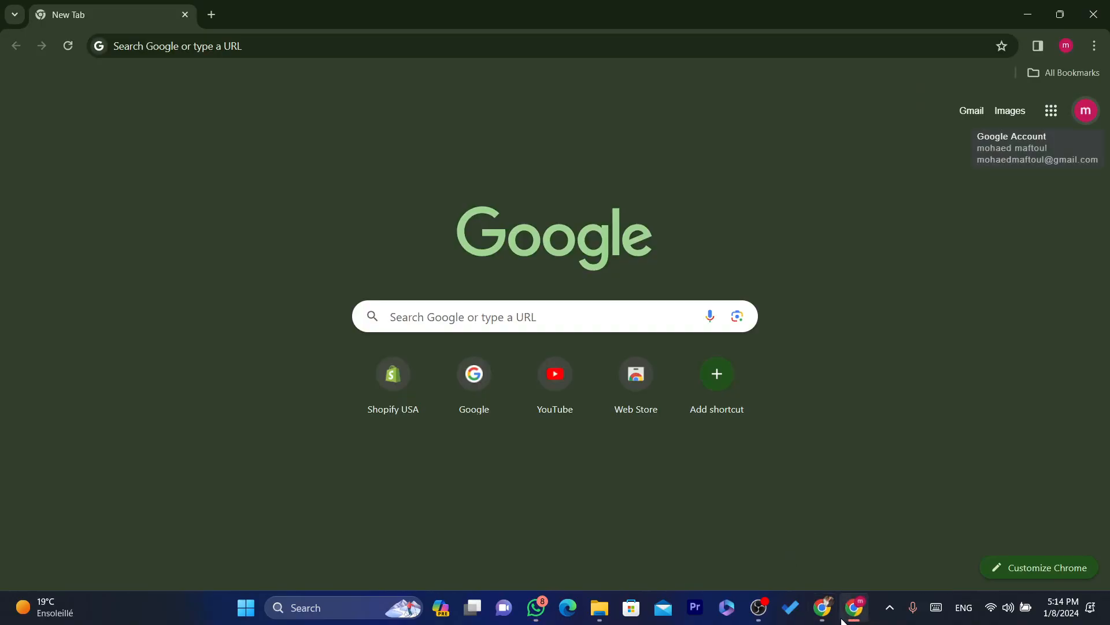
click(826, 612)
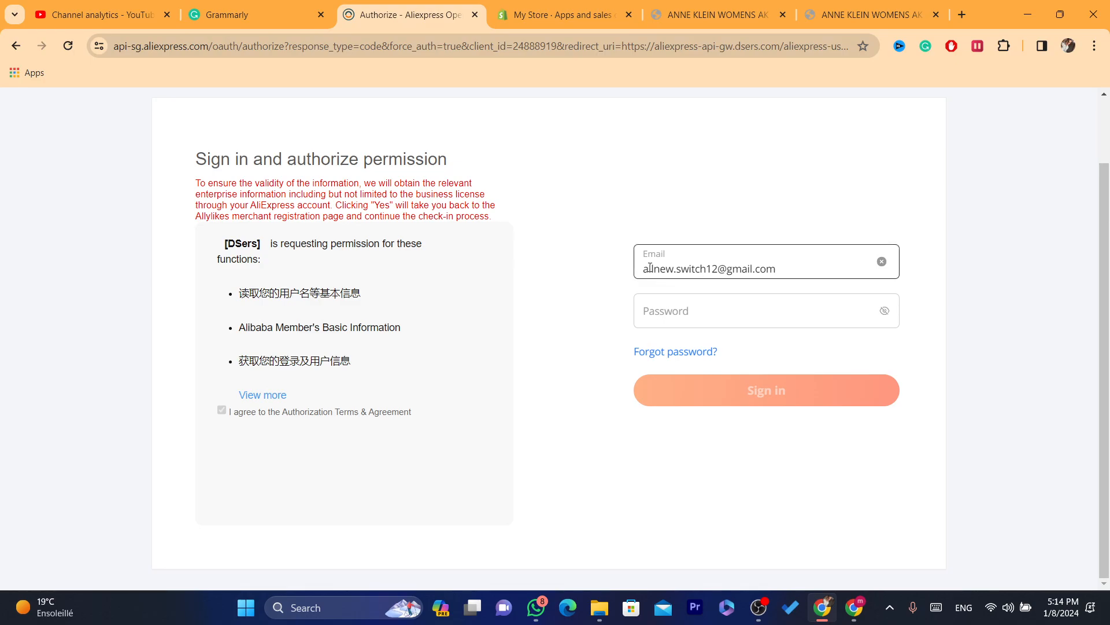
click(671, 304)
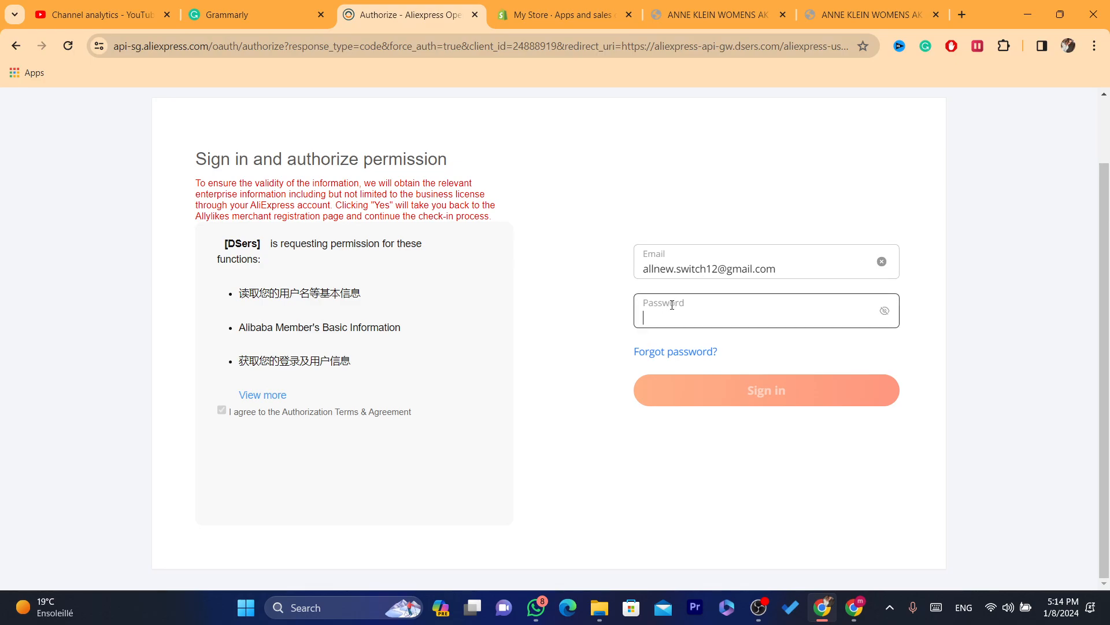
key(ctrl+v)
click(723, 394)
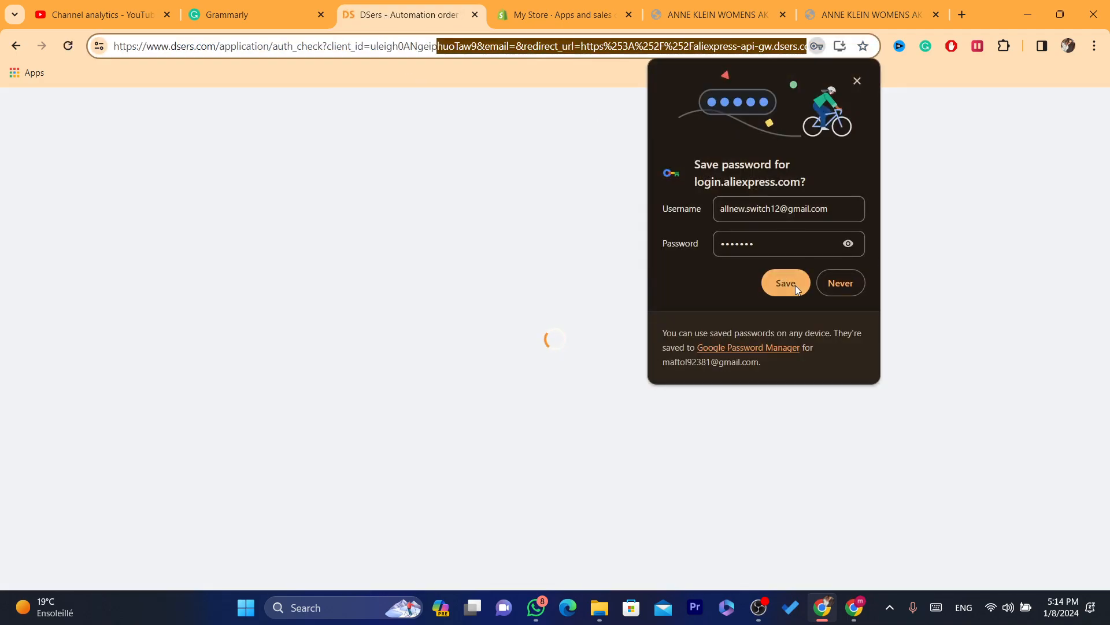
click(796, 286)
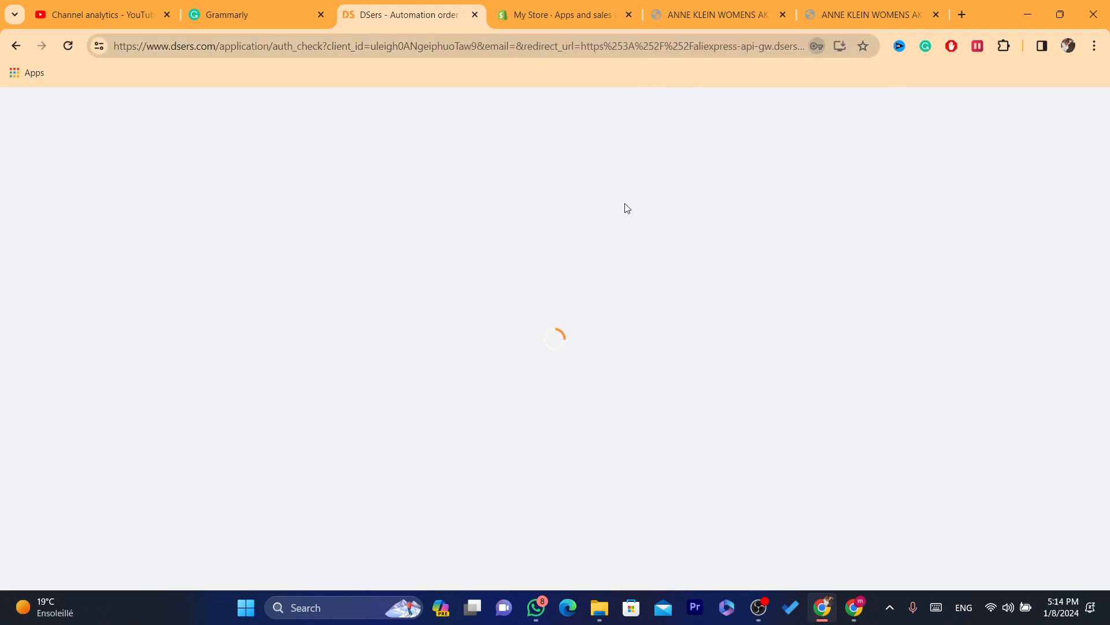
double_click(365, 46)
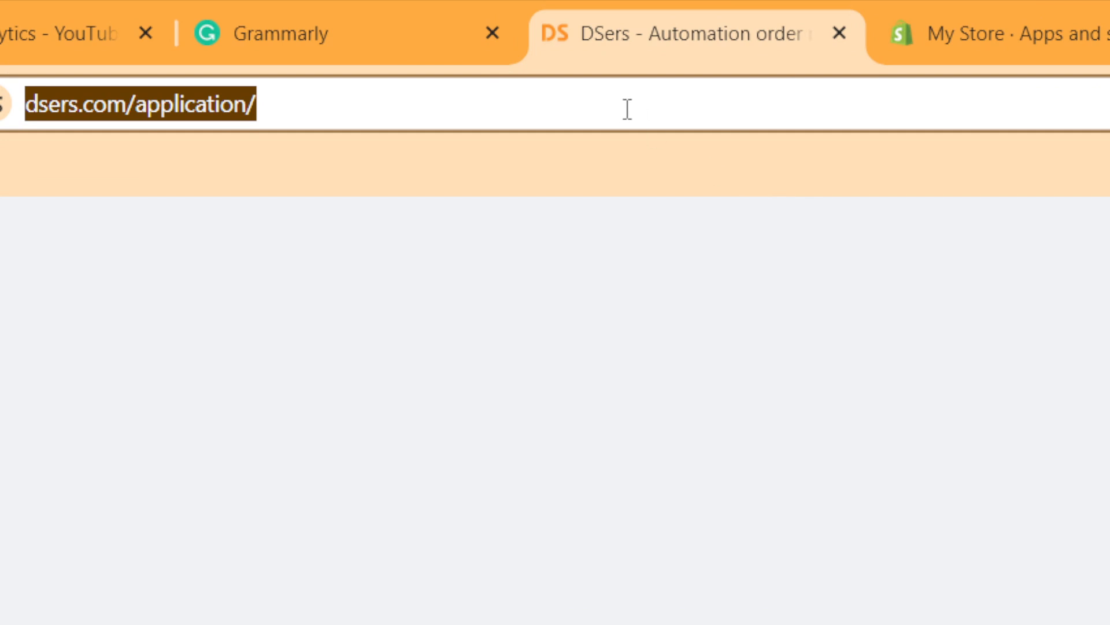
- Dismiss the DSers Merchant Growth Team promotional pop-up on the DSers home page
mouse_move(1036, 1)
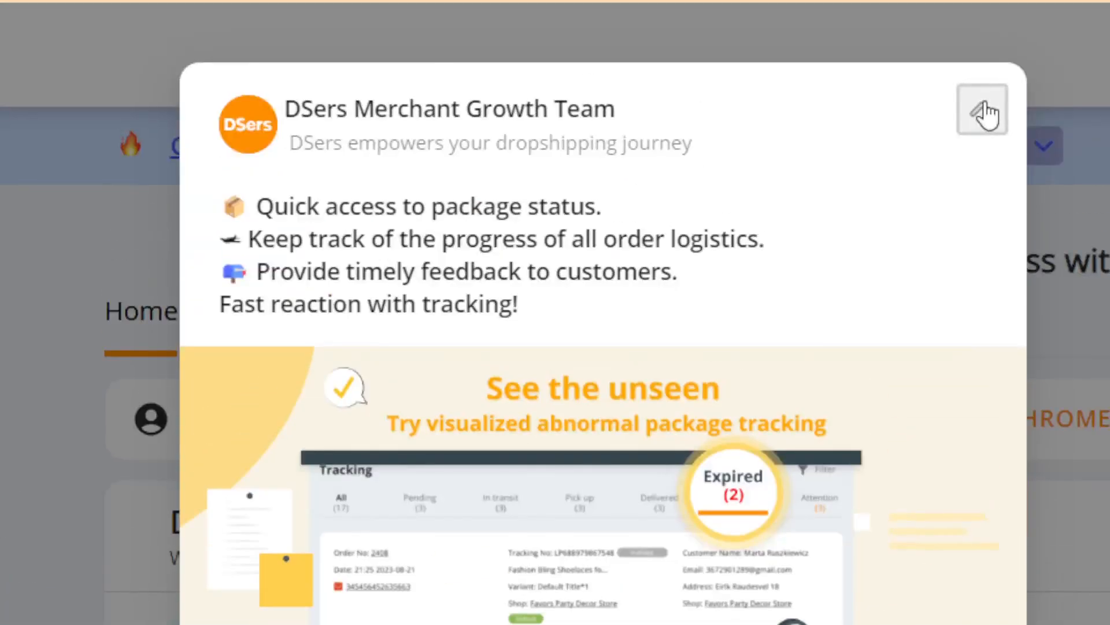
click(984, 112)
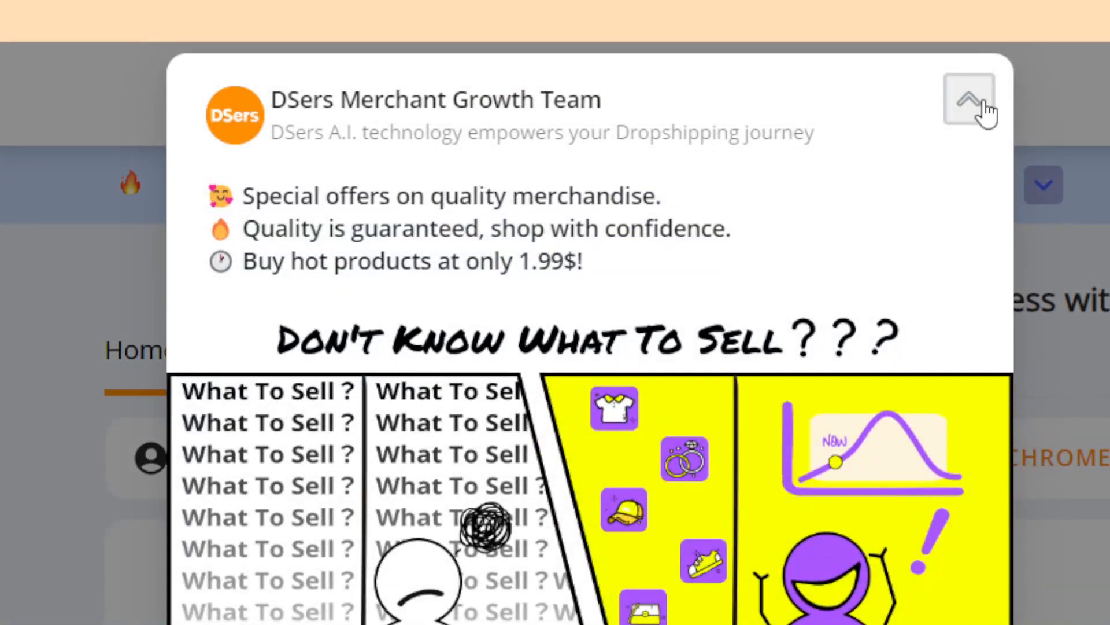
click(984, 112)
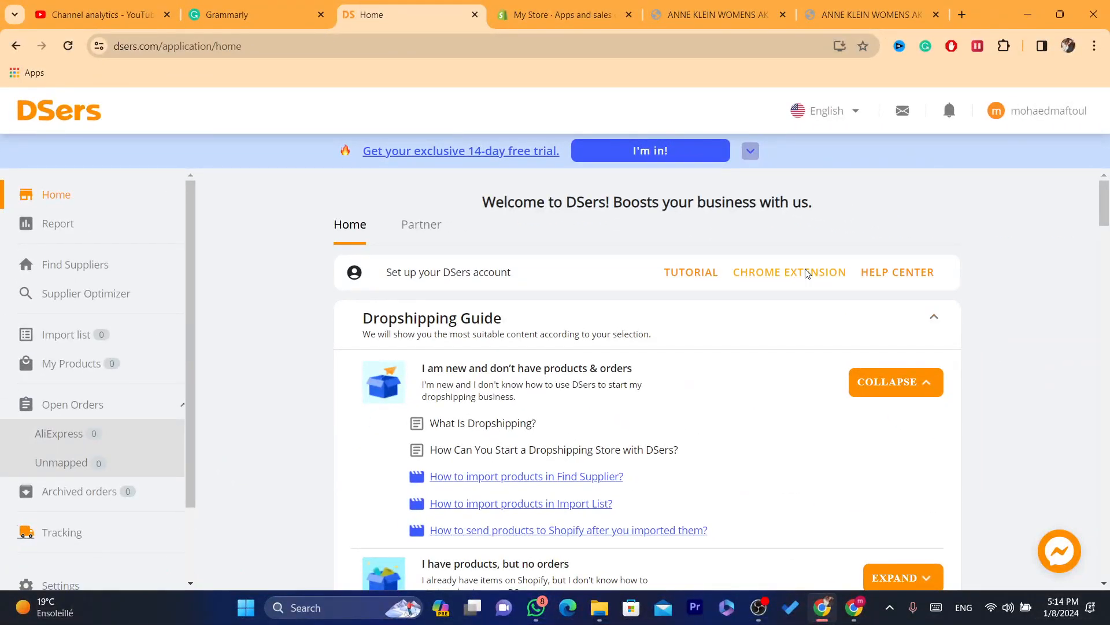
- Open the DSers - AliExpress.com Product Importer page from the DSers home page and add the extension to Chrome
click(808, 273)
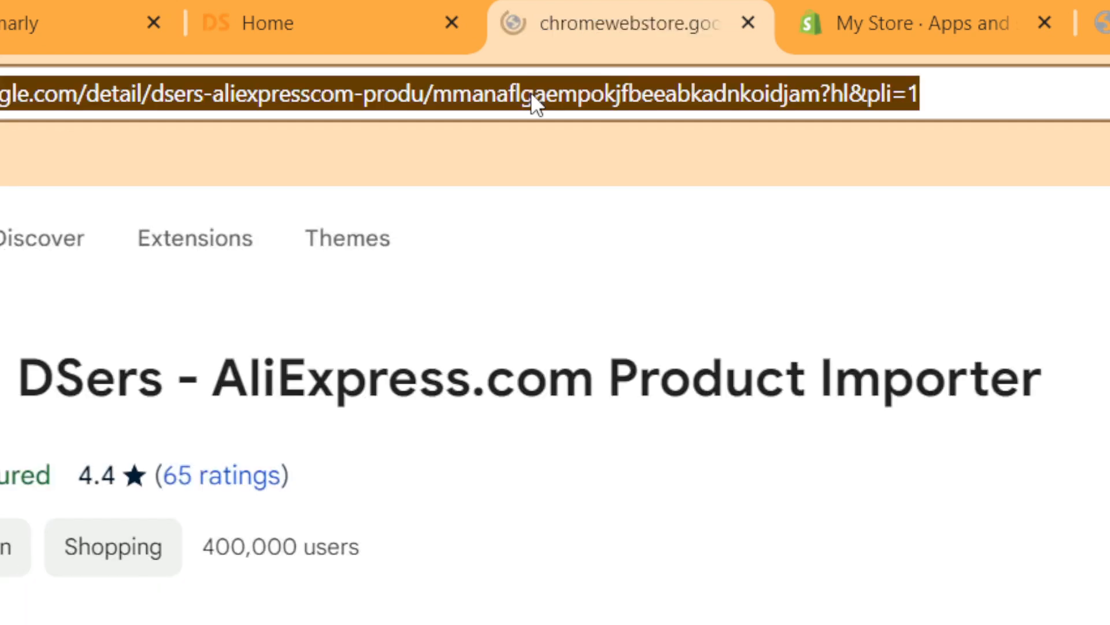
double_click(402, 45)
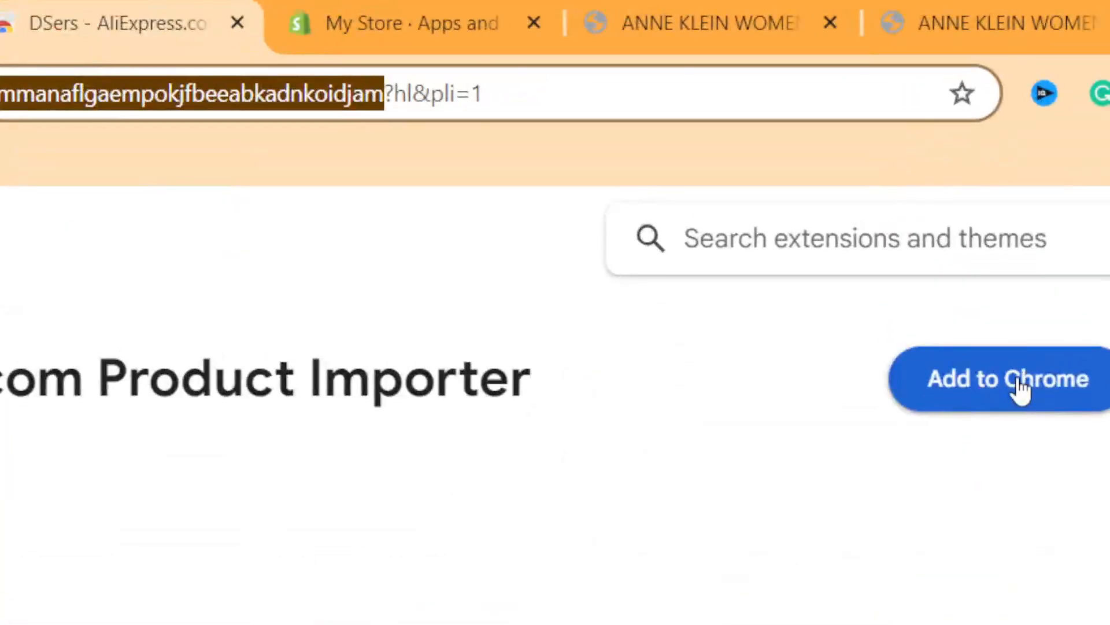
click(975, 329)
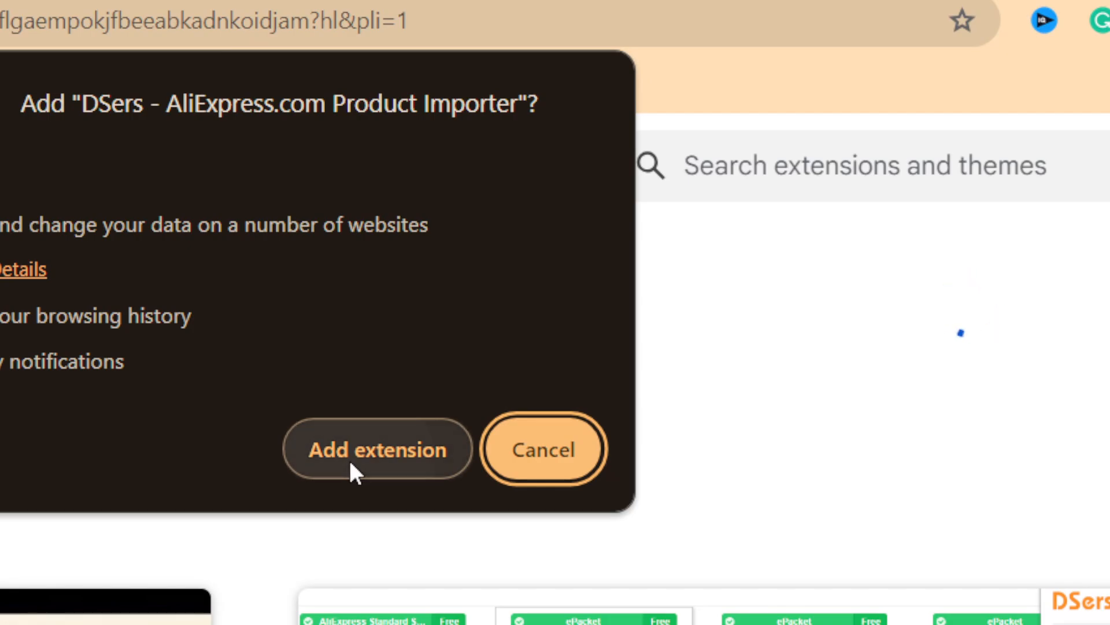
click(351, 457)
click(96, 21)
click(94, 85)
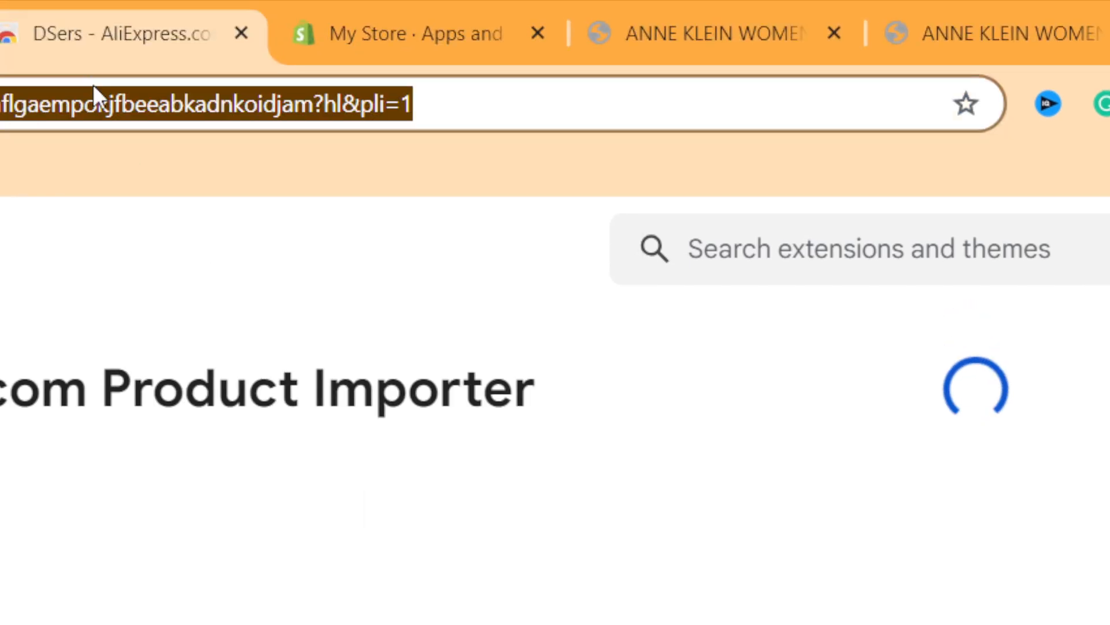
double_click(94, 85)
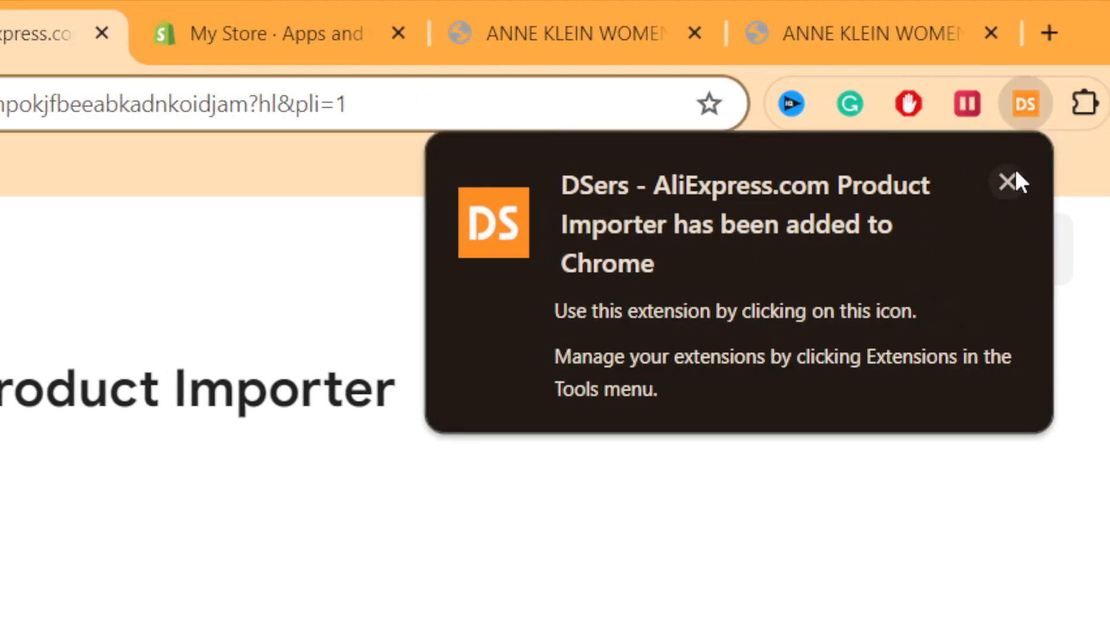
click(1004, 185)
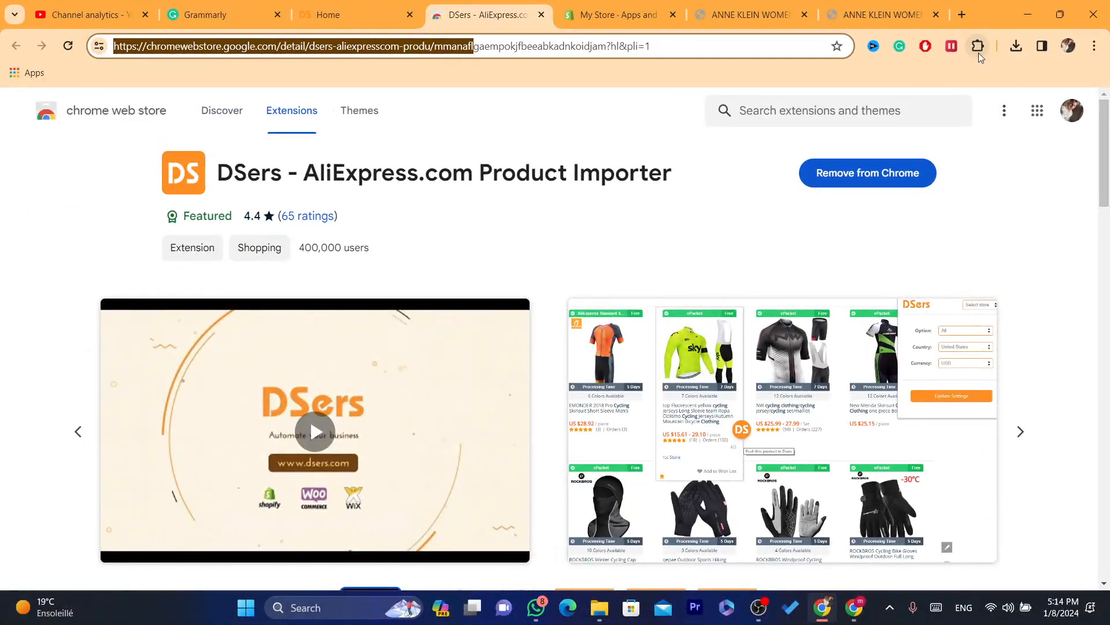
- Pin the DSers - AliExpress.com Product Importer extension in Chrome and open the DSers site through its login link
click(978, 51)
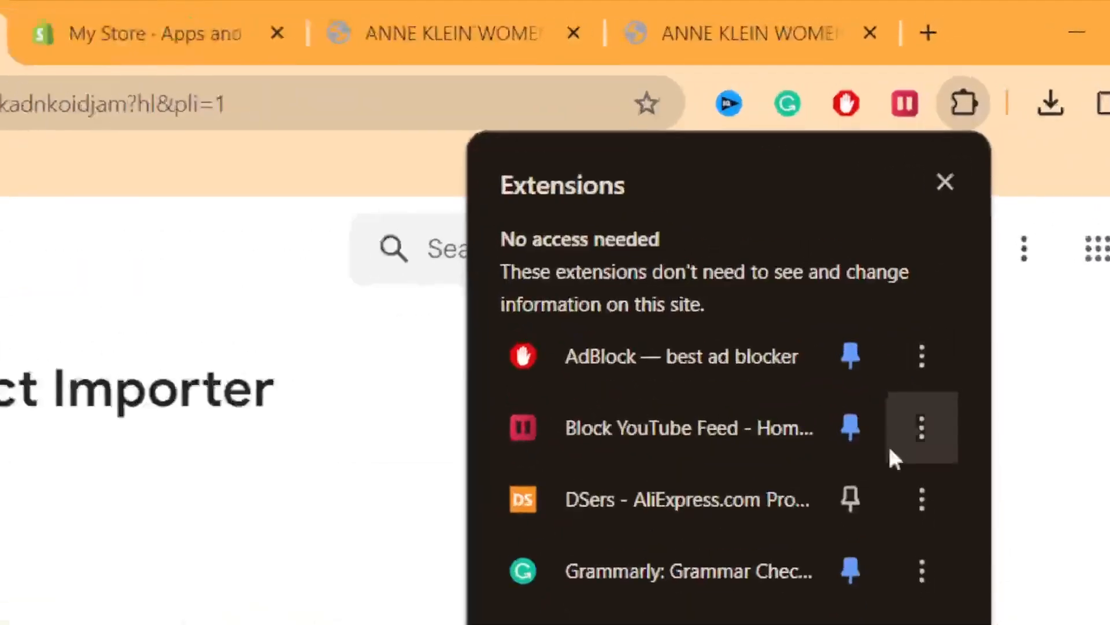
click(844, 500)
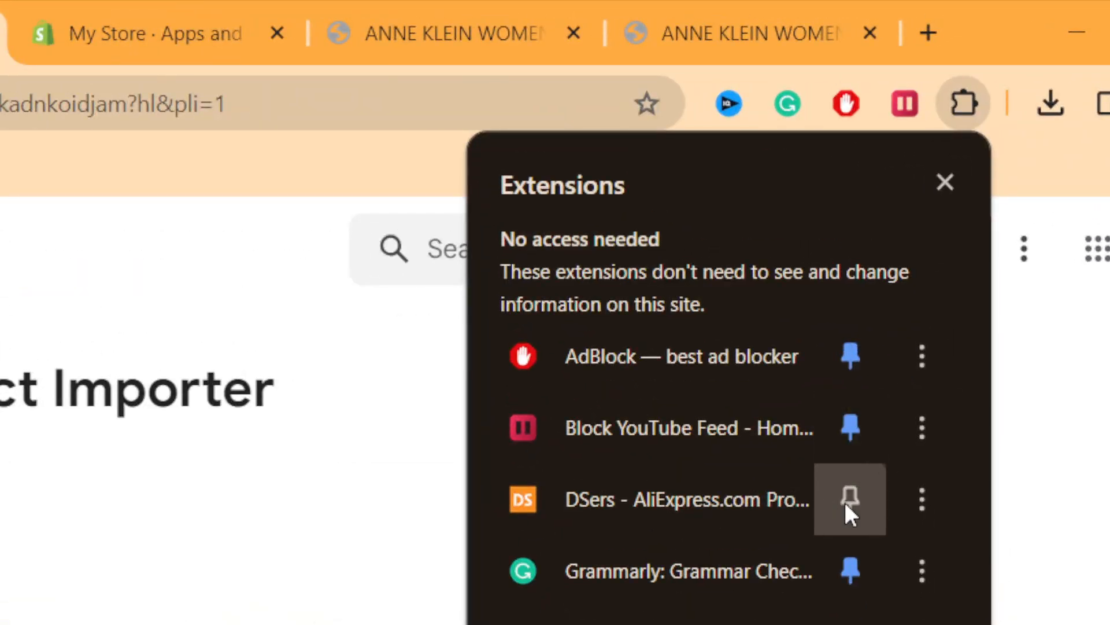
click(914, 116)
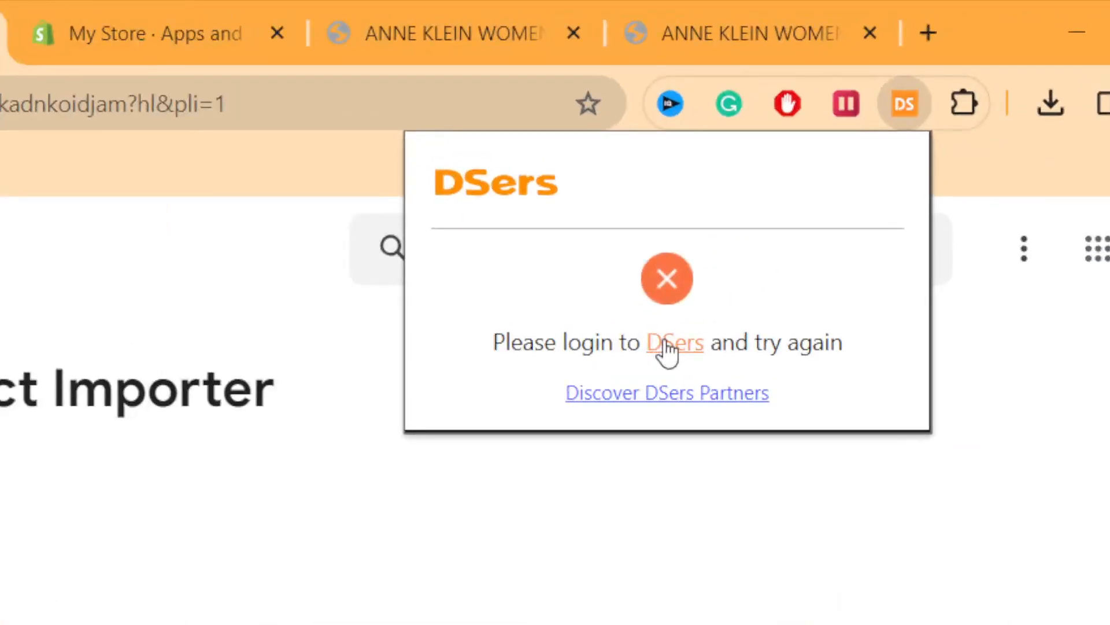
click(844, 152)
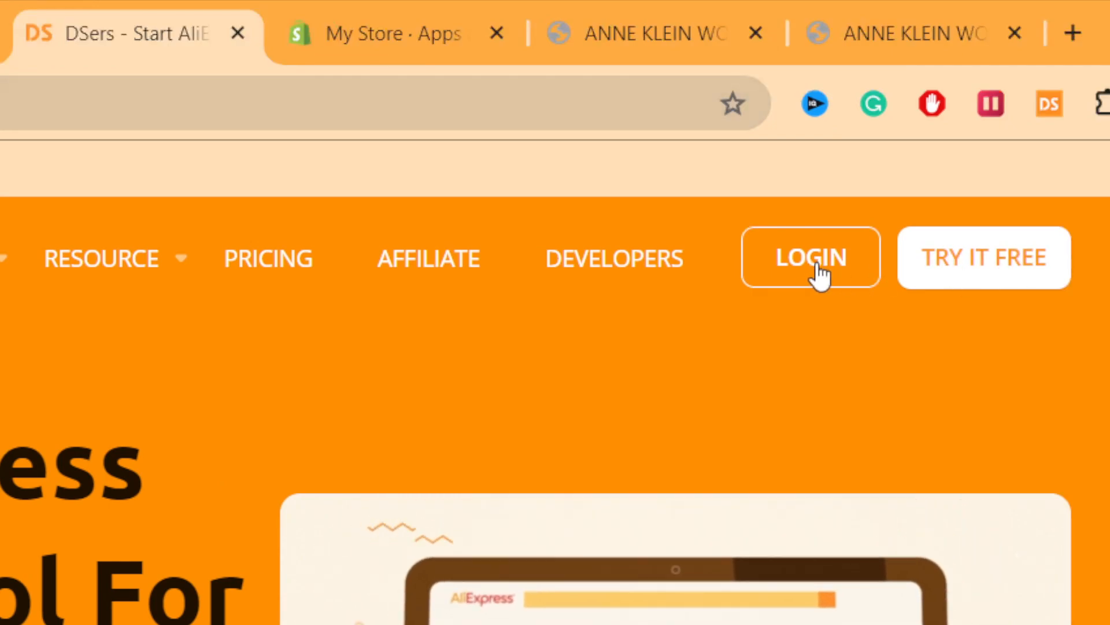
- Log in to DSers and open the DSers extension's pop-up to read its product import instructions
click(817, 271)
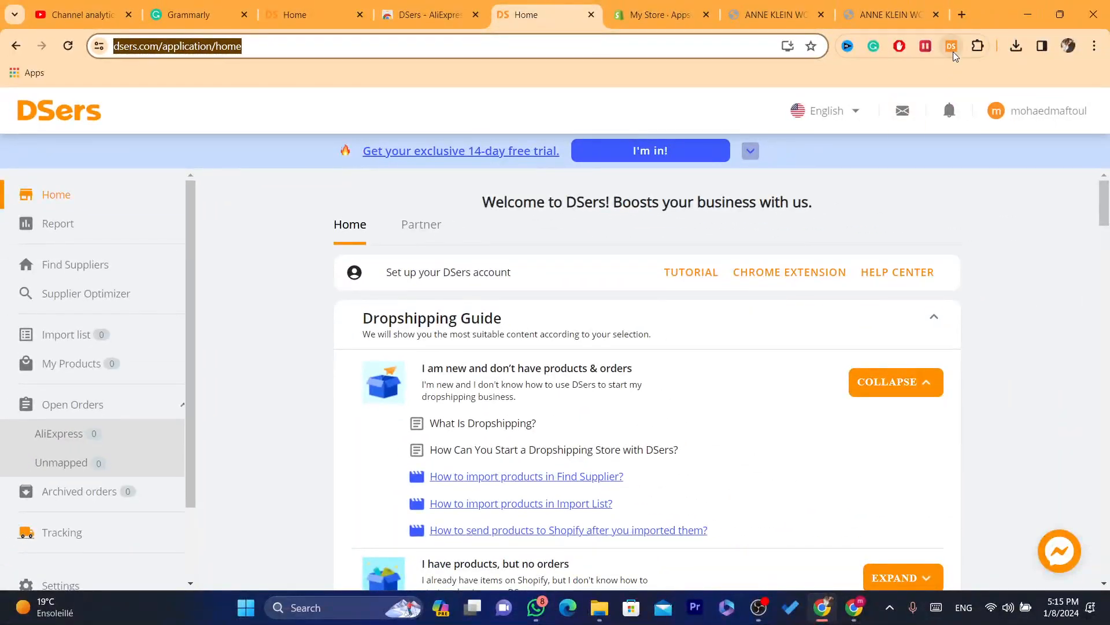
click(952, 48)
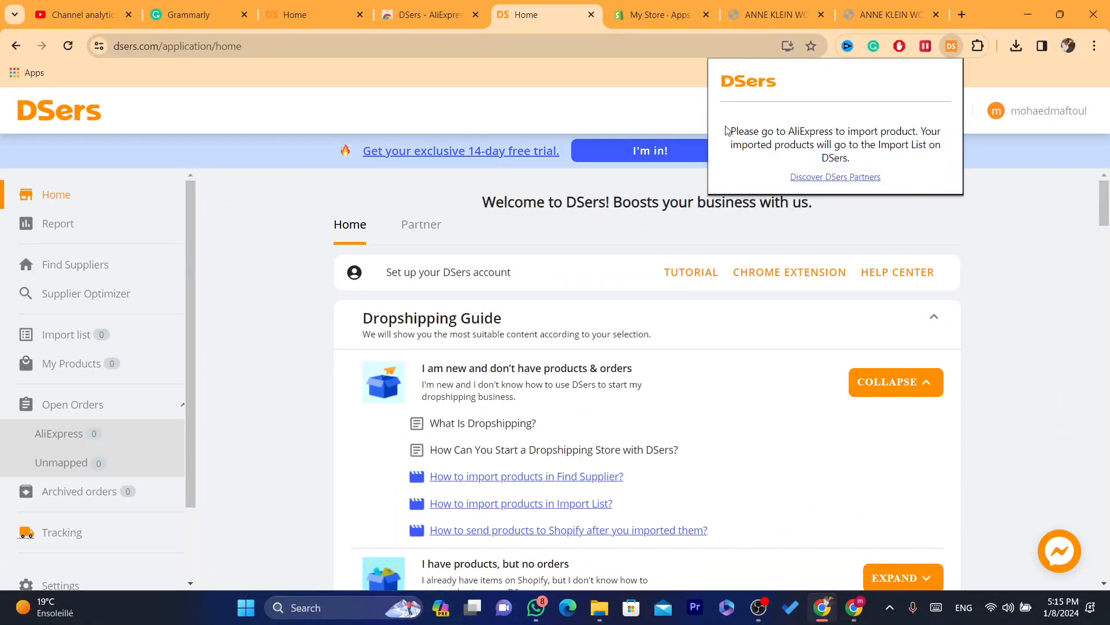
drag(727, 129, 891, 143)
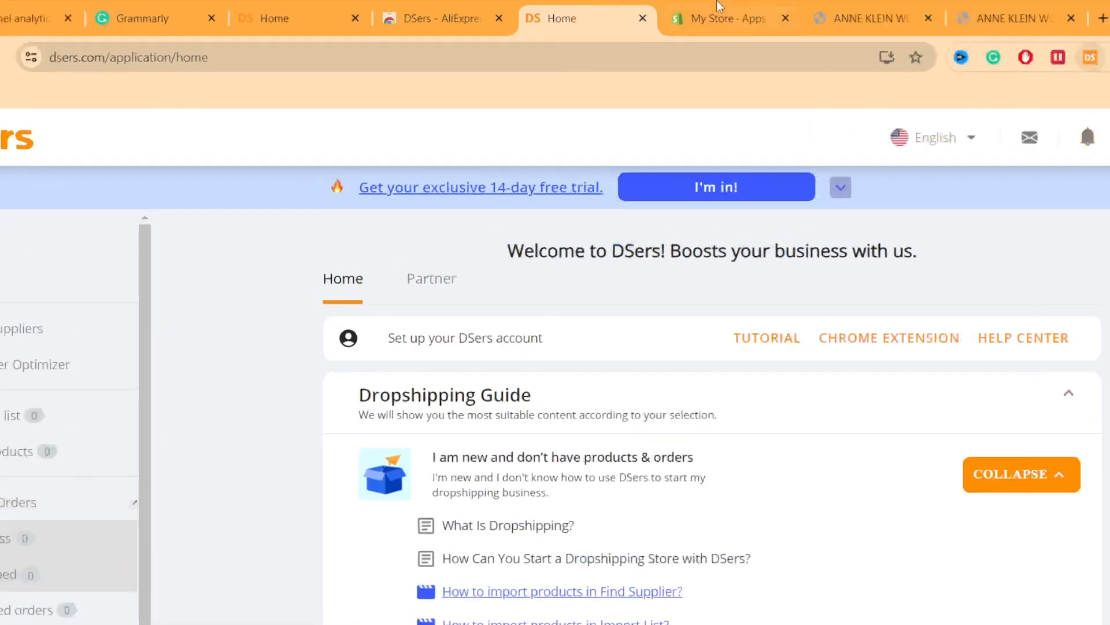
- Search for AliExpress in the tab showing the Shopify apps settings and open the AliExpress website
click(691, 7)
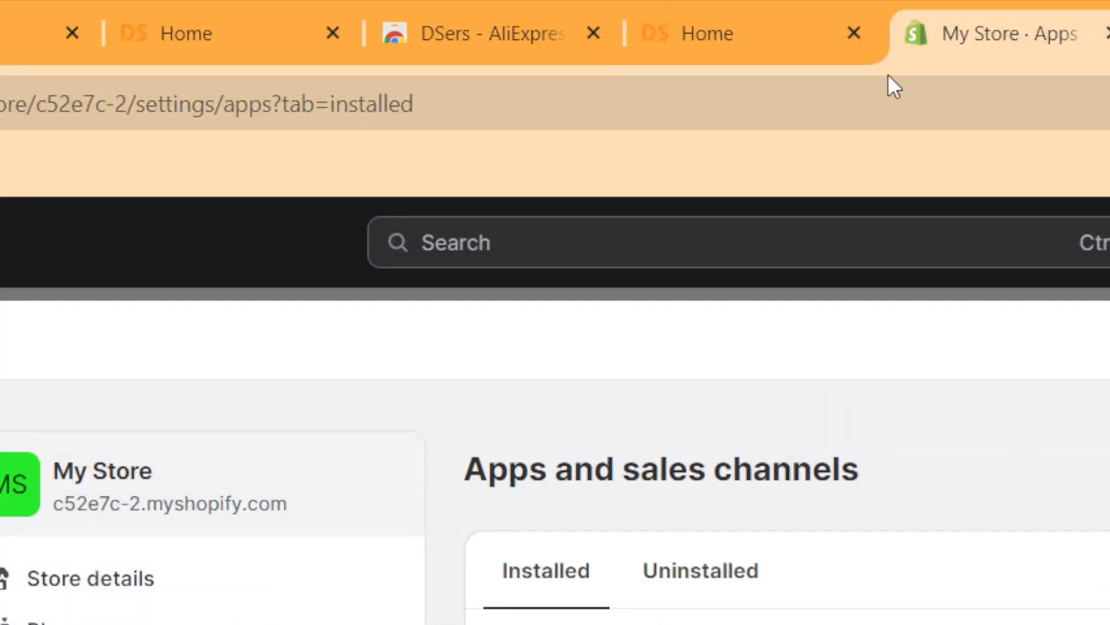
click(926, 110)
text(ali)
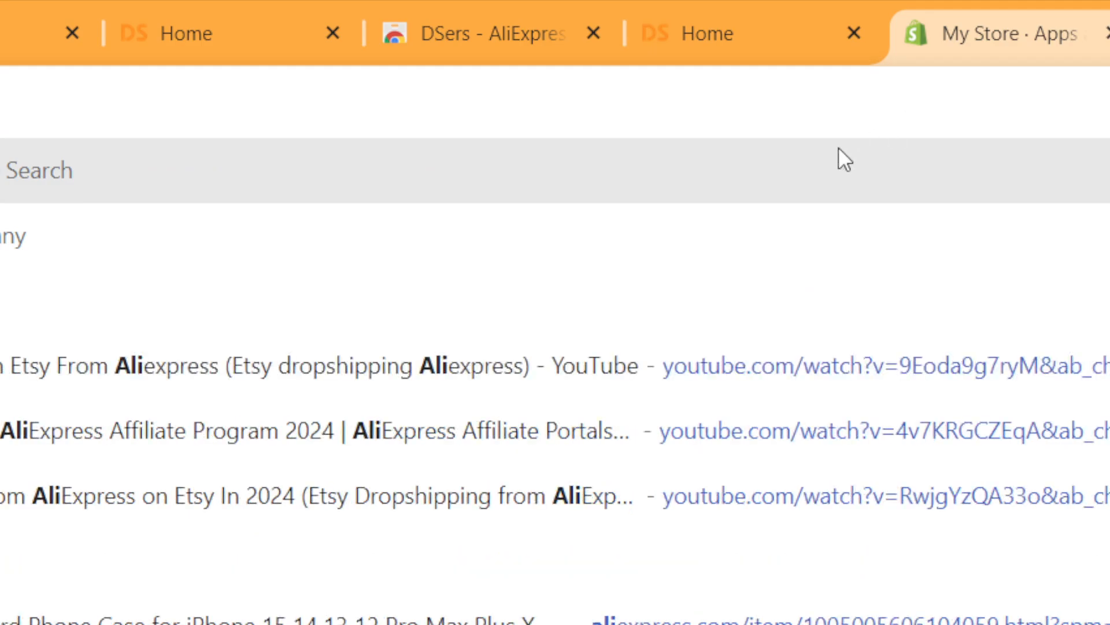
click(839, 153)
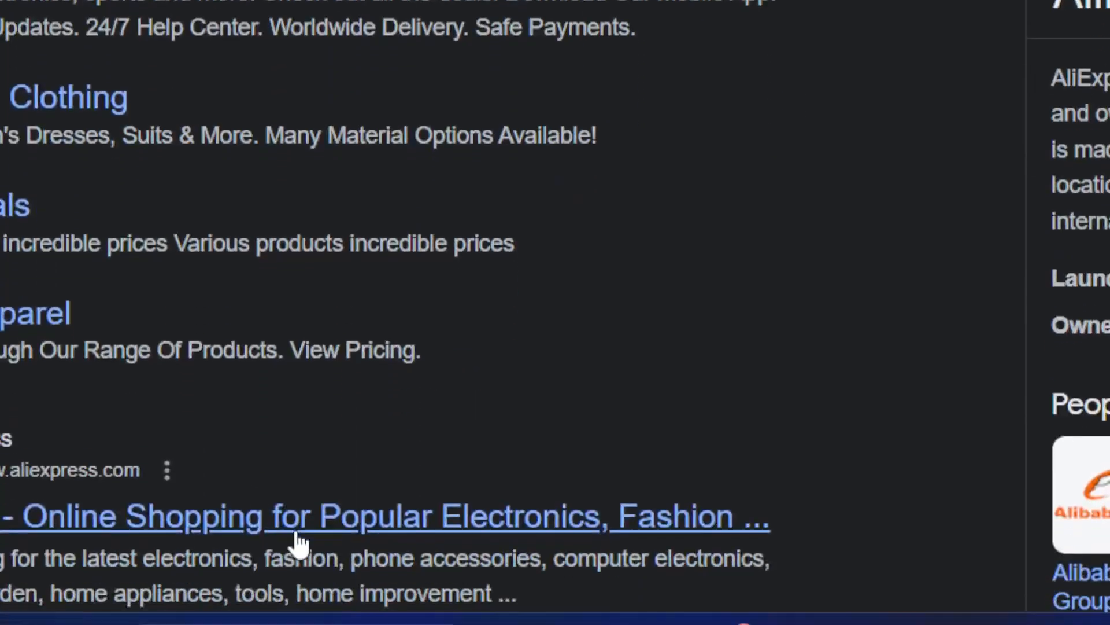
click(295, 529)
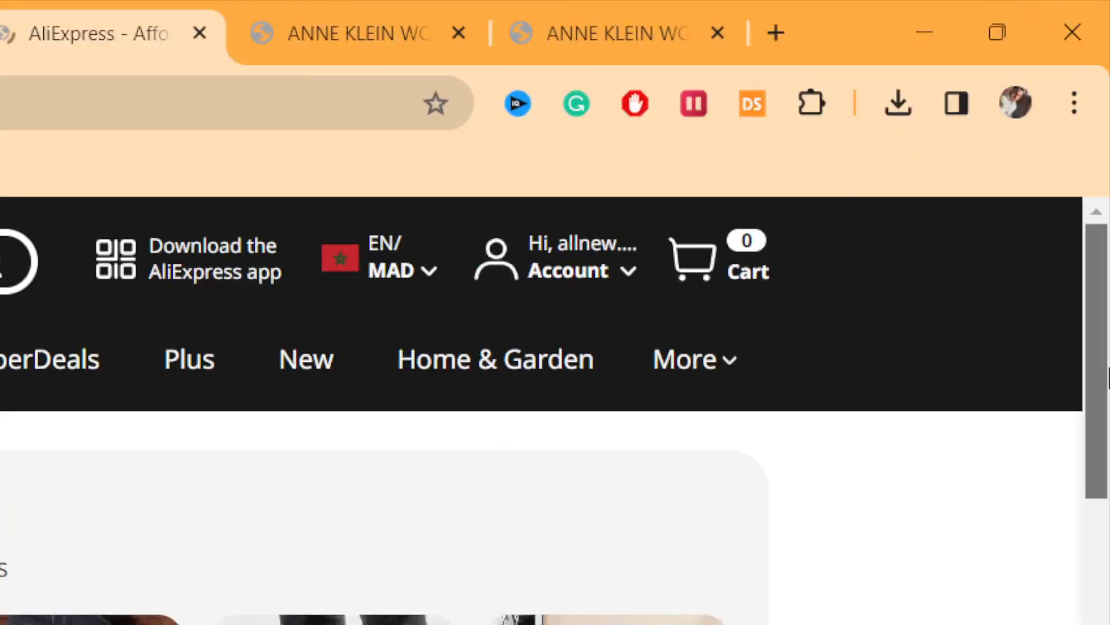
- Dismiss the Winter Sale pop-ups on the AliExpress home page and browse to the recommended products
scroll(1108, 541, down, 3)
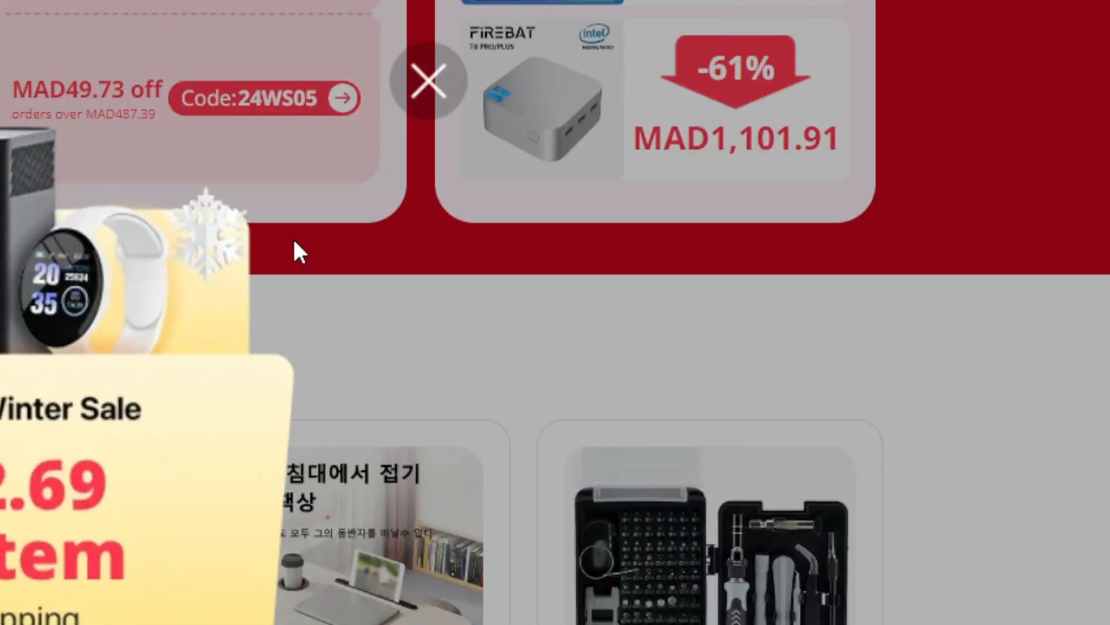
click(425, 92)
drag(1108, 78, 1109, 519)
scroll(1108, 529, down, 10)
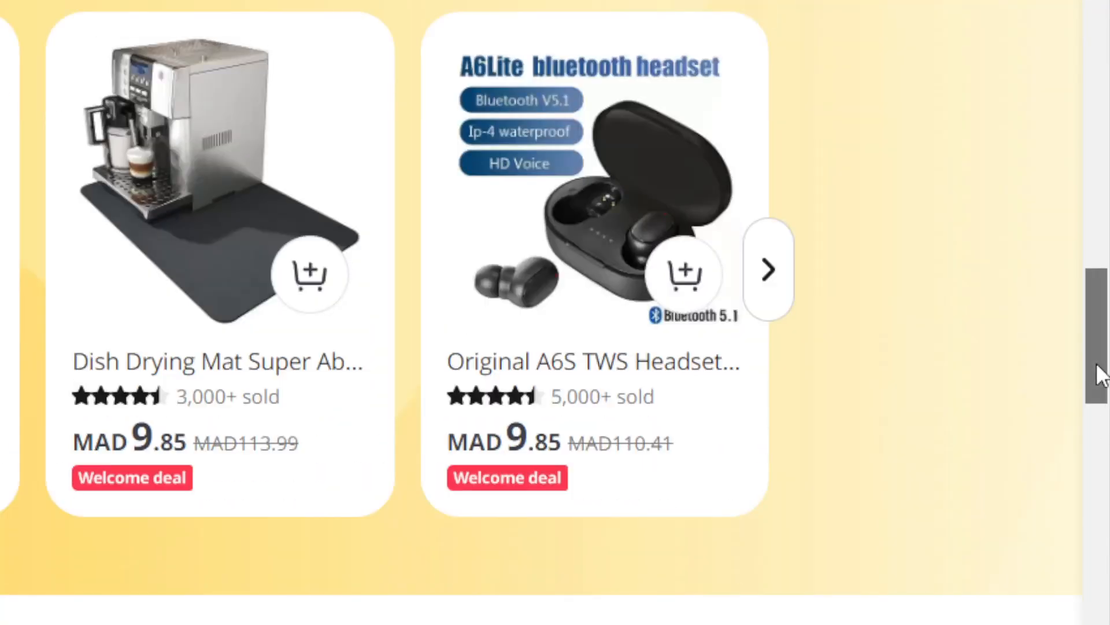
drag(1100, 372, 1109, 428)
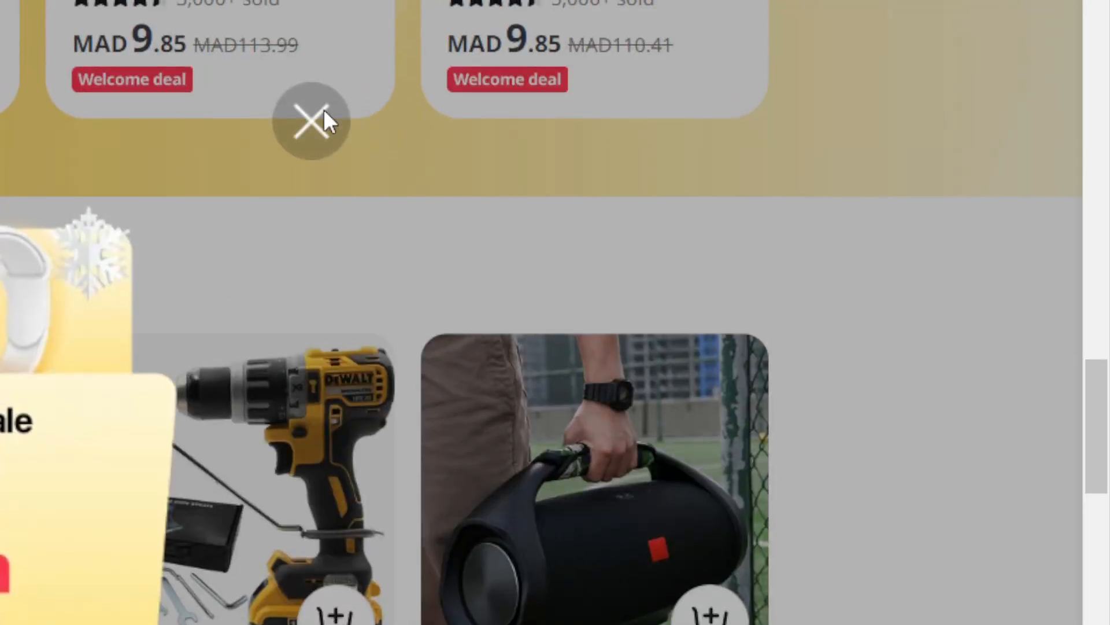
click(315, 116)
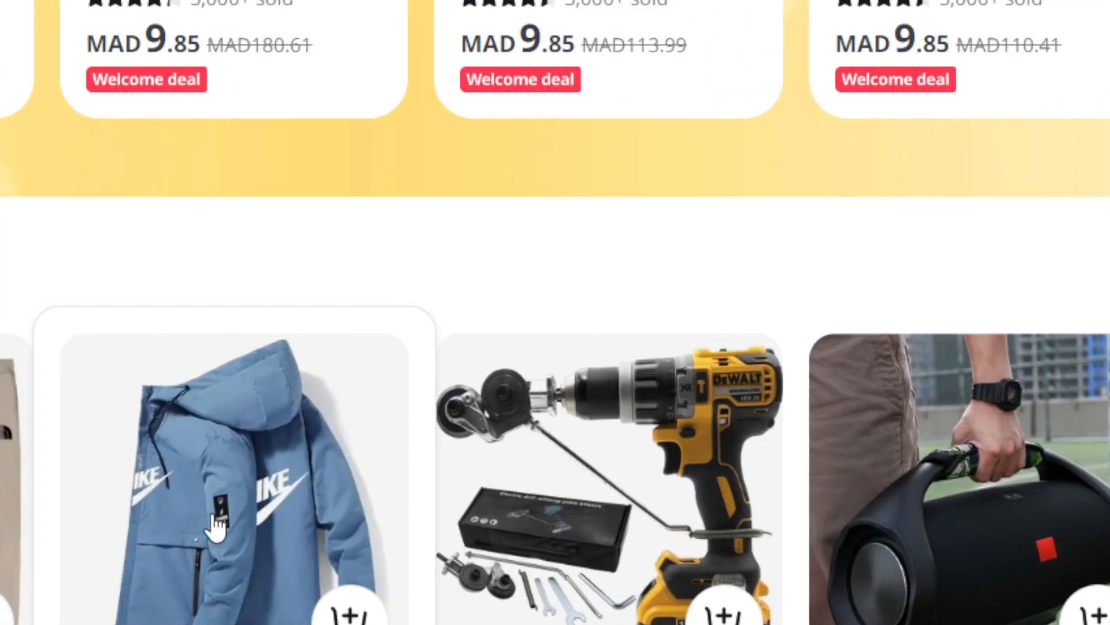
- Open the blue Nike hooded jacket's product page on AliExpress and add the product to DSers
click(214, 524)
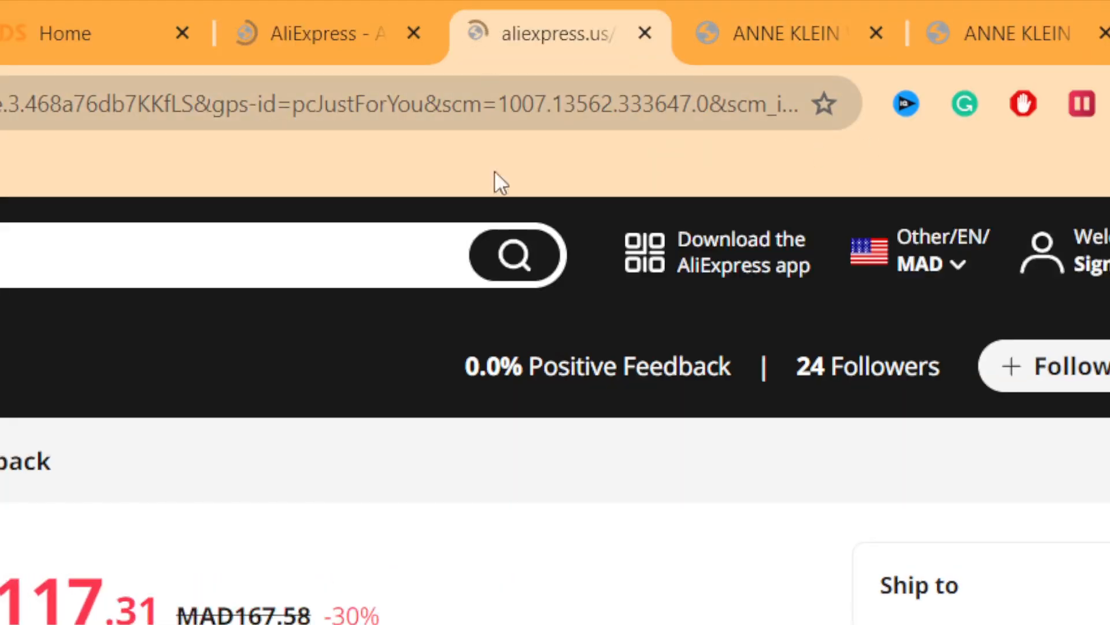
drag(1109, 350, 1109, 458)
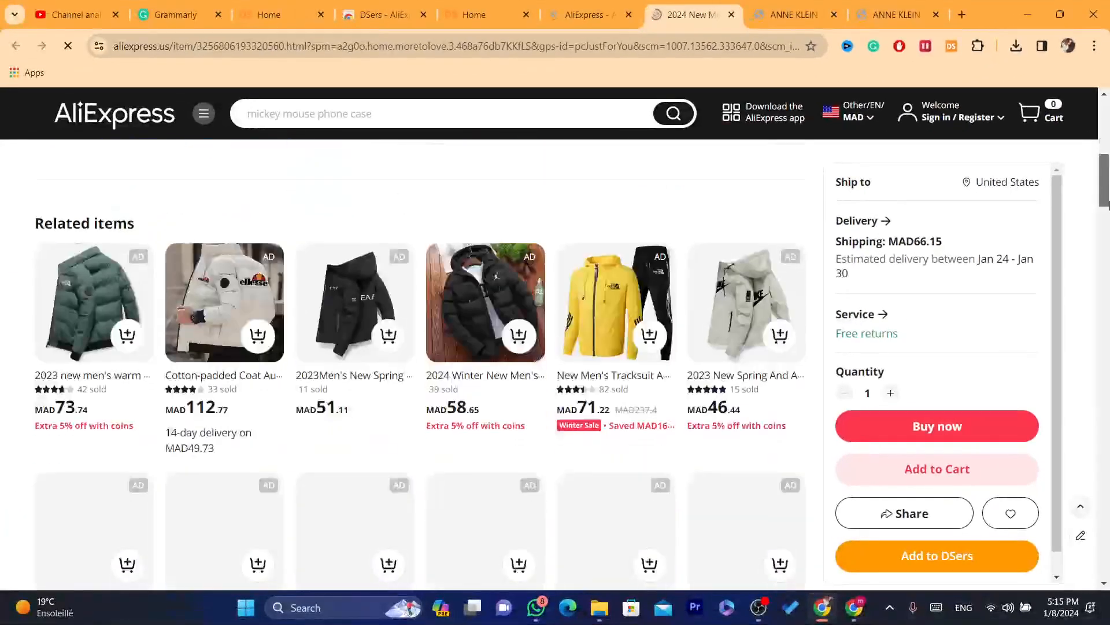
drag(1109, 205, 1109, 216)
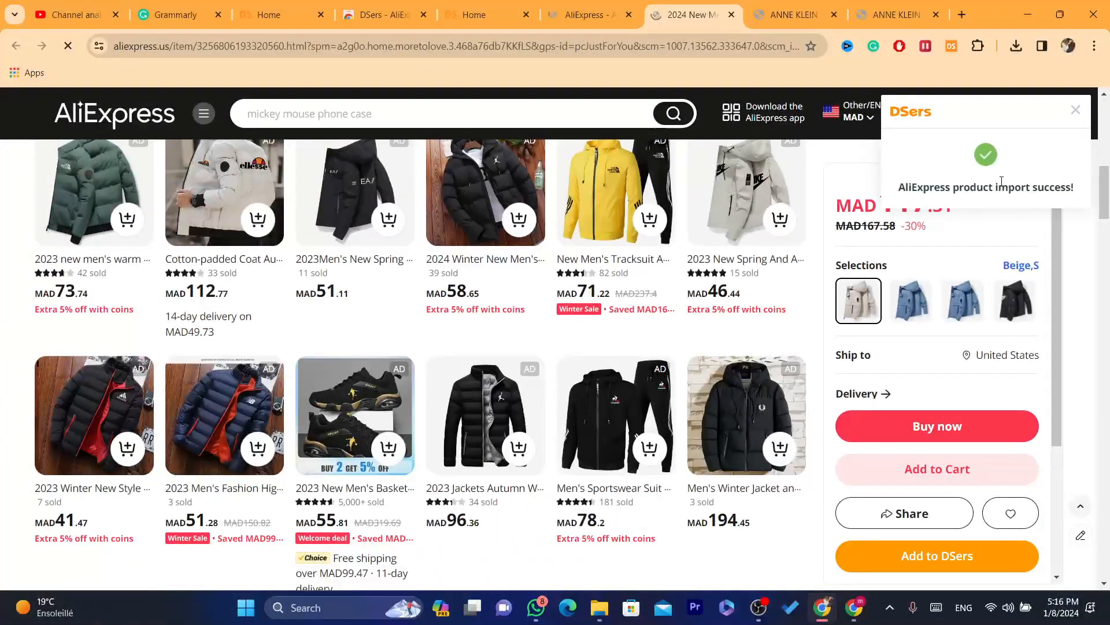
- Open the Import list in DSers and examine the imported jacket's card and its additional options
click(479, 7)
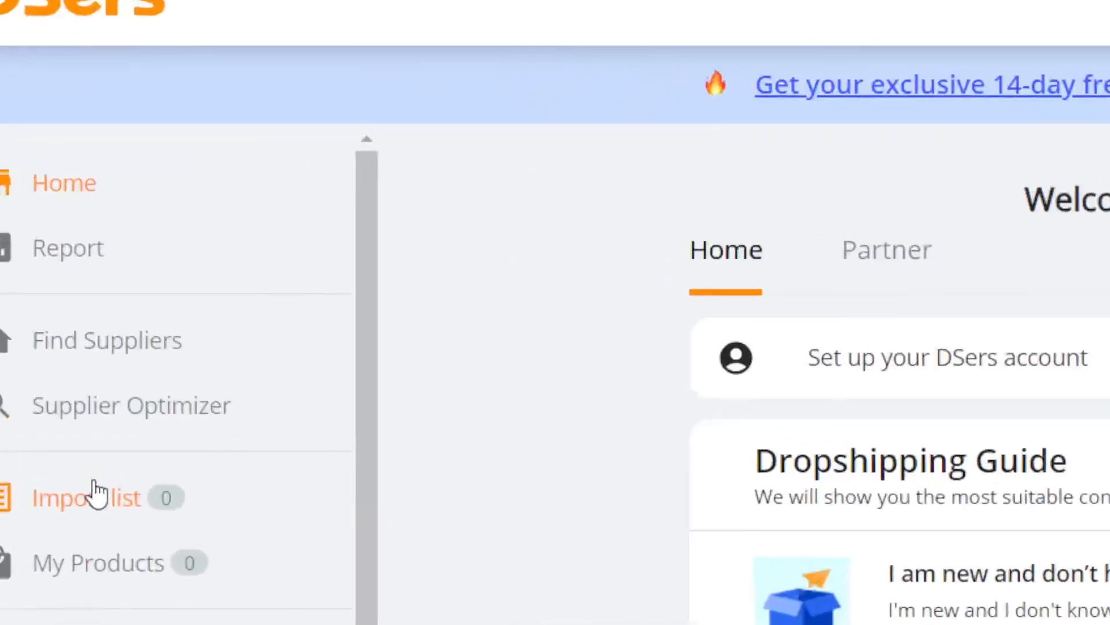
click(70, 333)
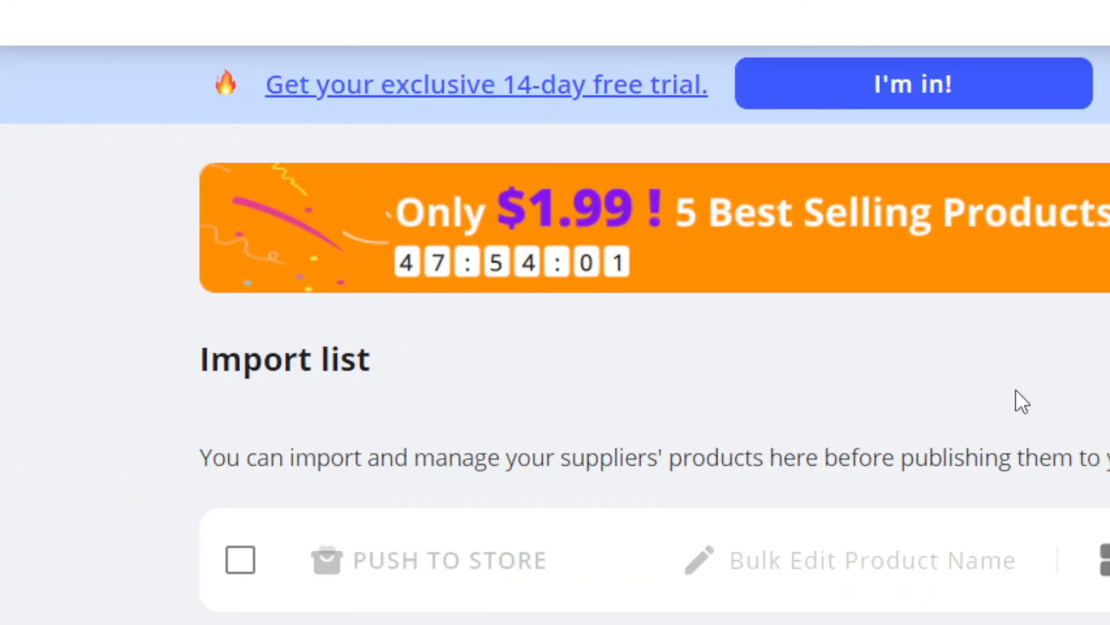
scroll(1017, 392, down, 5)
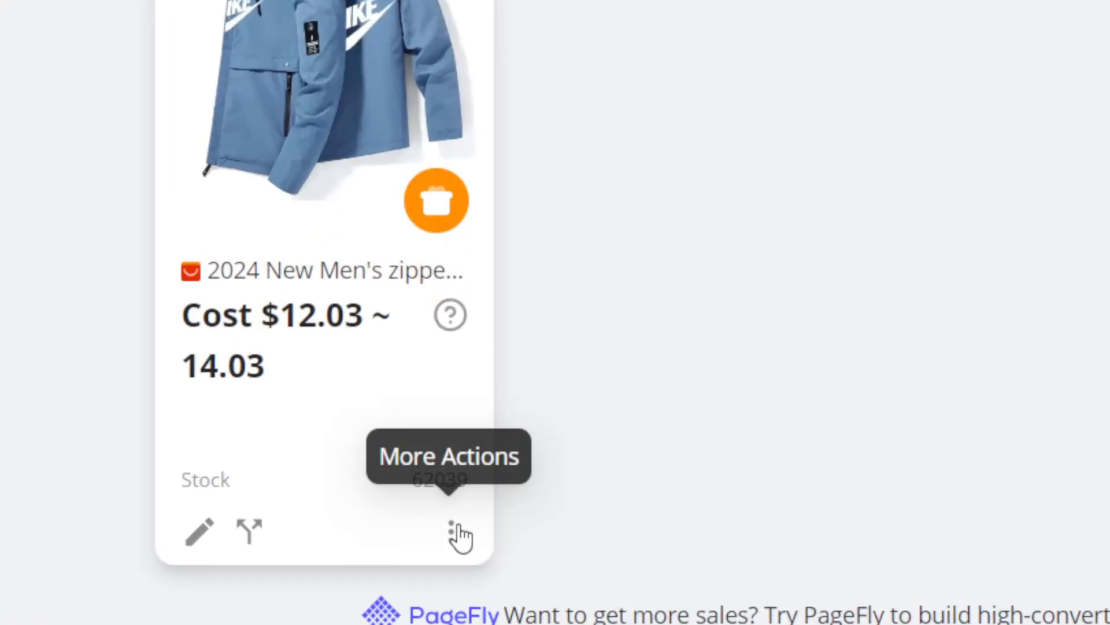
click(465, 506)
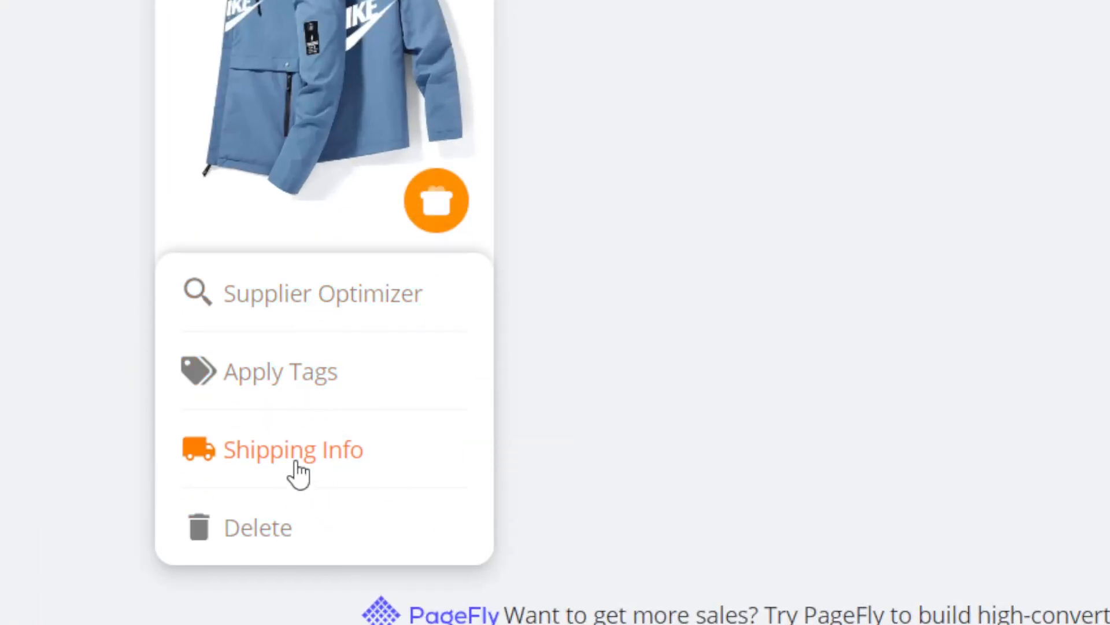
click(594, 384)
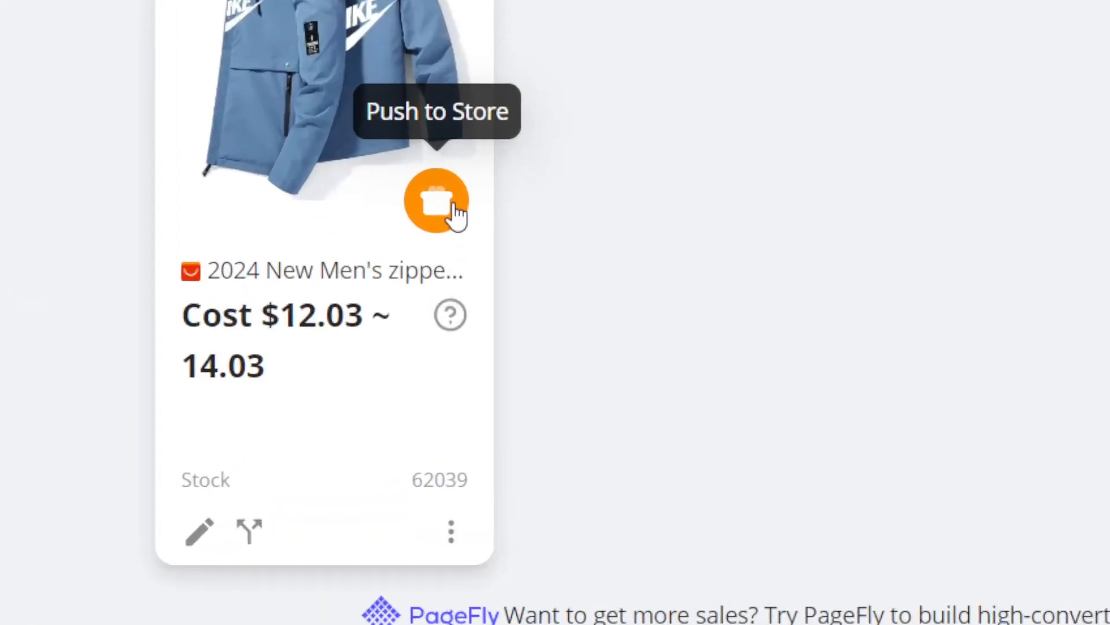
- Push the imported jacket to the c52e7c-2 Shopify store with Also publish to Online Store enabled
click(465, 364)
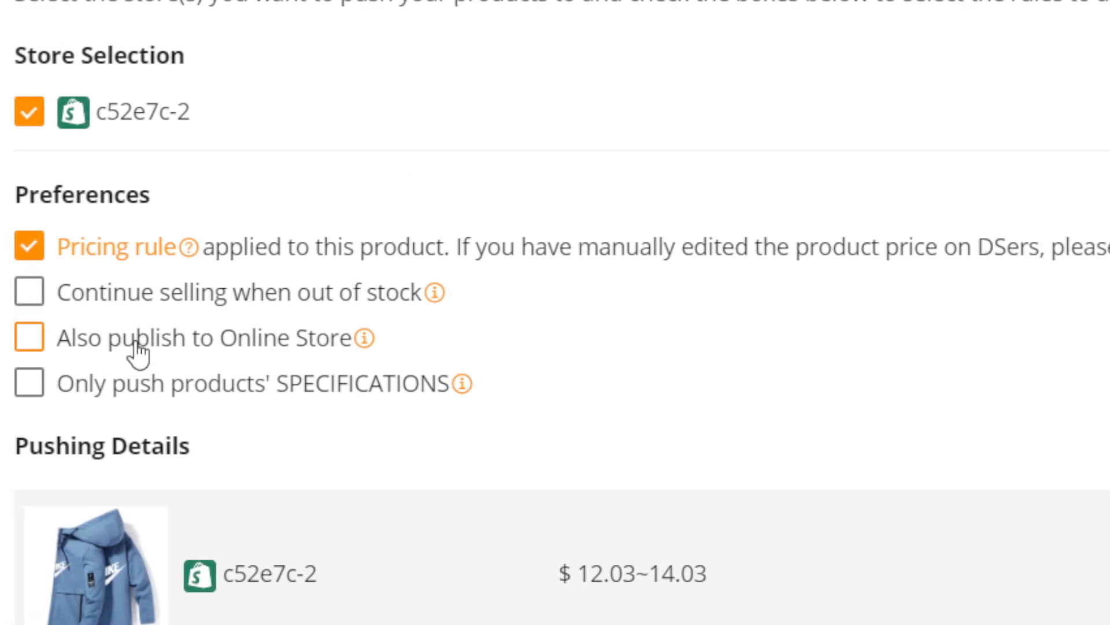
click(123, 346)
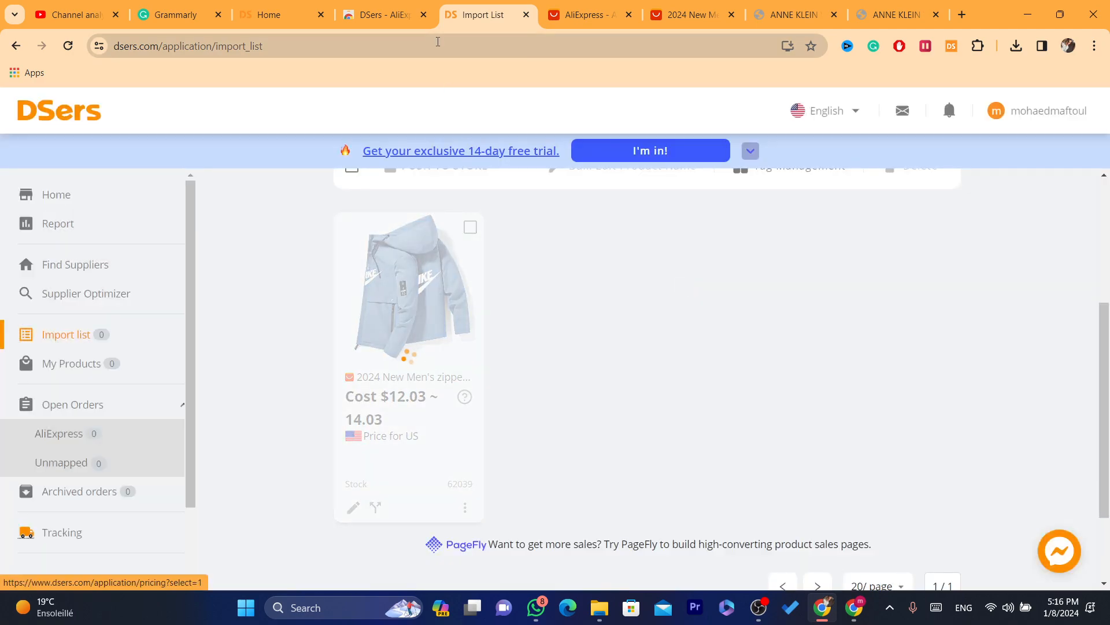
click(438, 41)
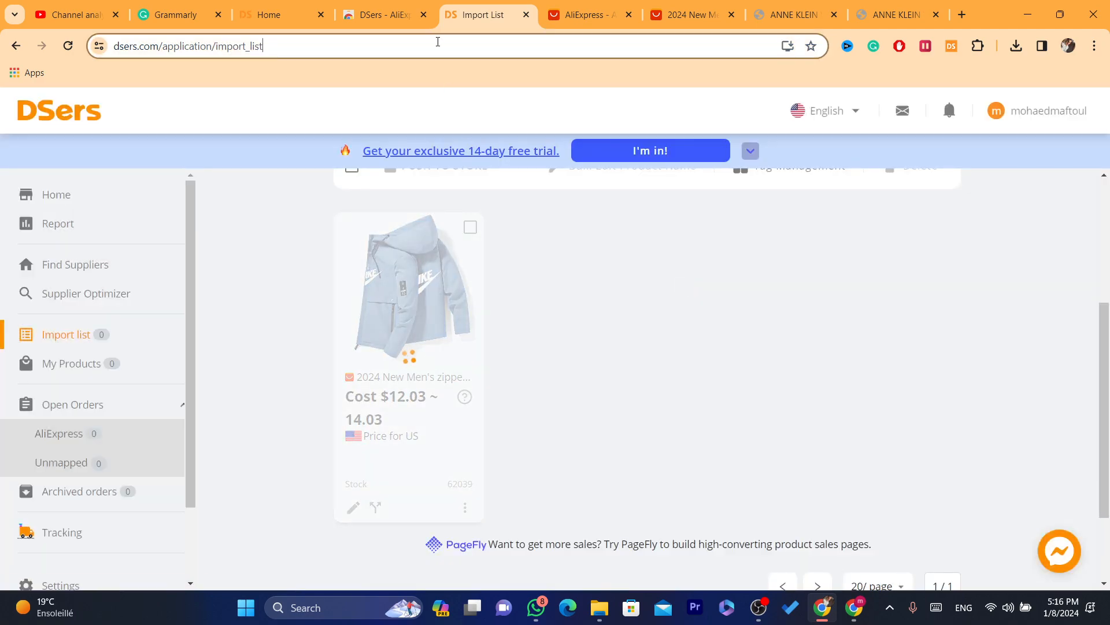
click(386, 7)
click(410, 37)
text(e)
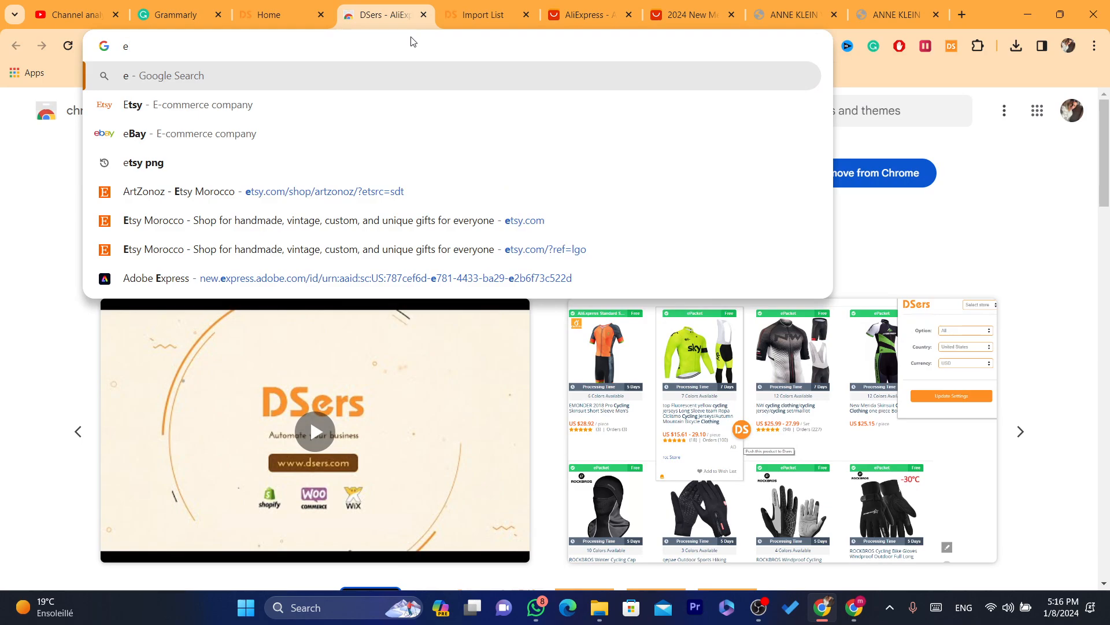
click(856, 608)
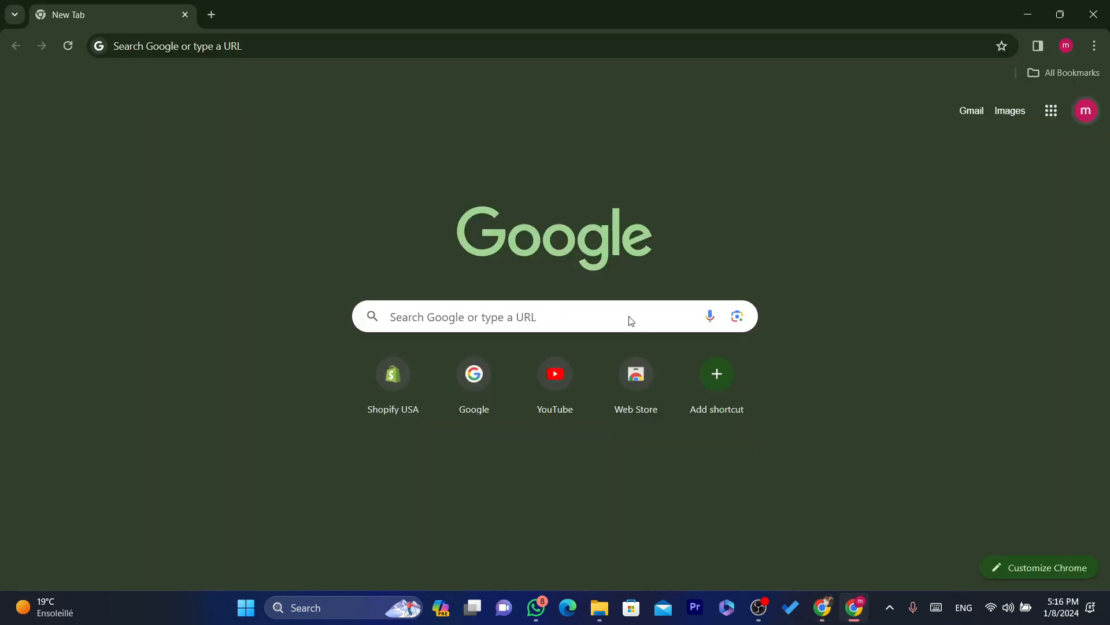
text(sho)
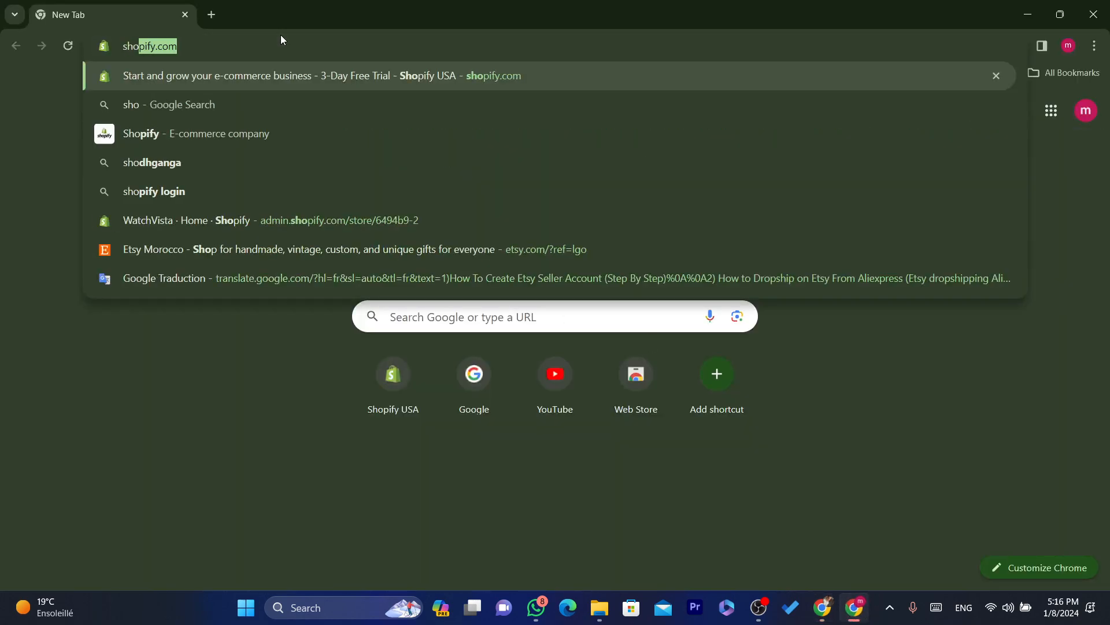
click(299, 67)
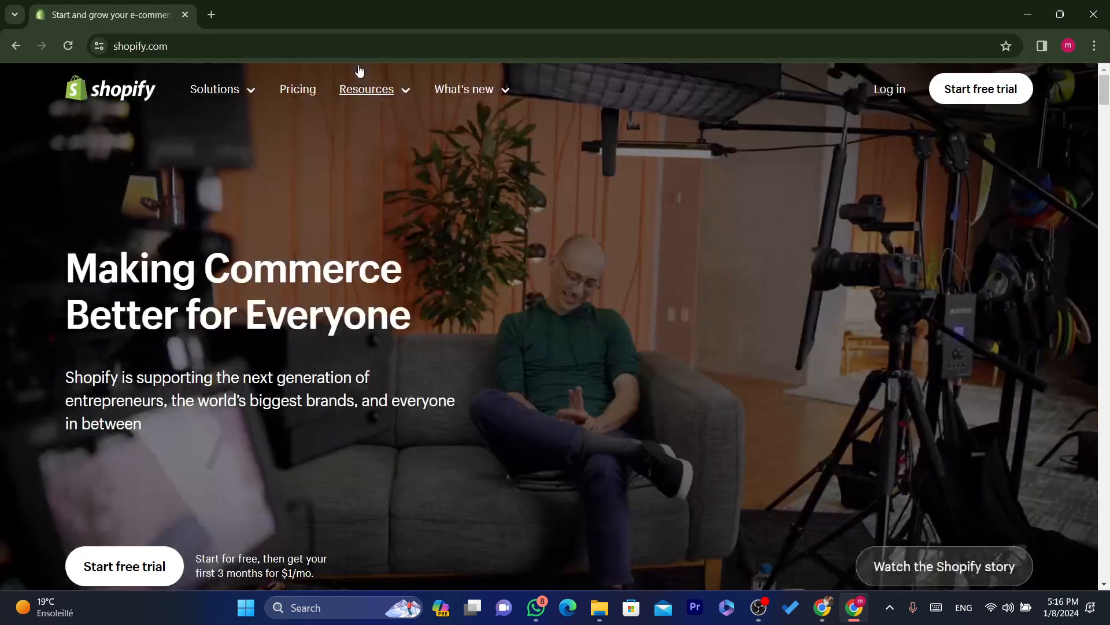
click(822, 608)
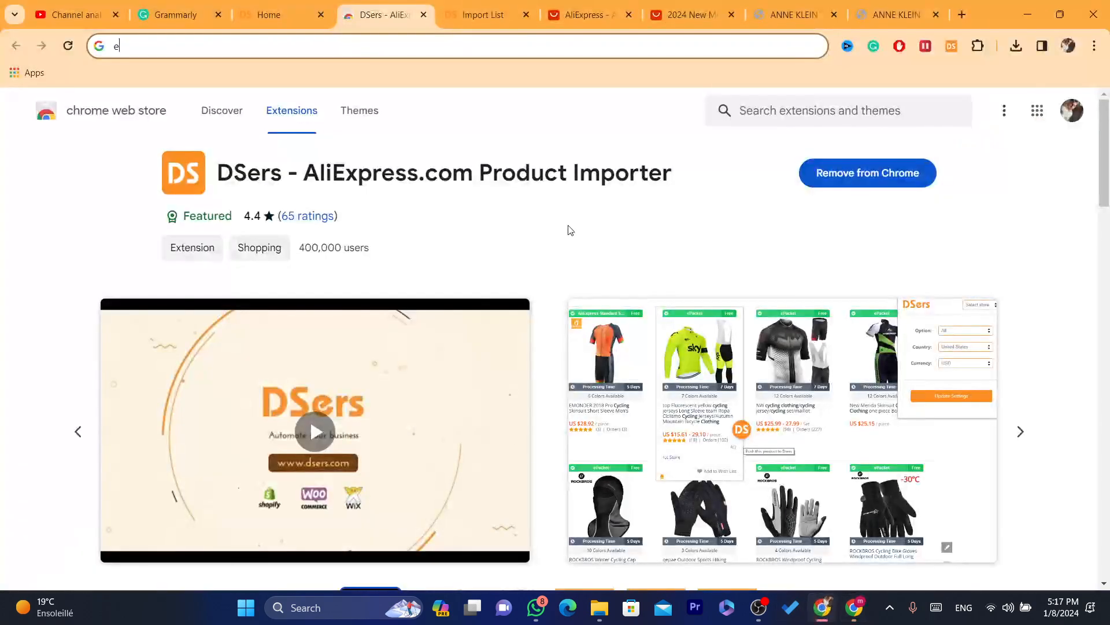
- Load the Shopify admin in the tab showing the DSers Import List and open the second listed store
click(484, 8)
text(s)
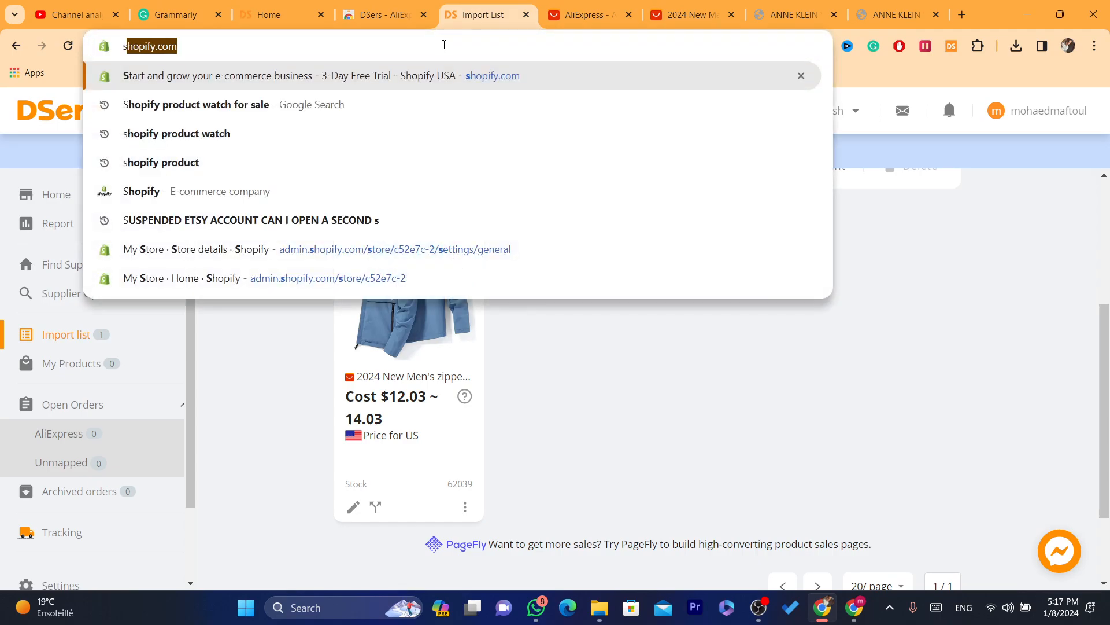
click(439, 75)
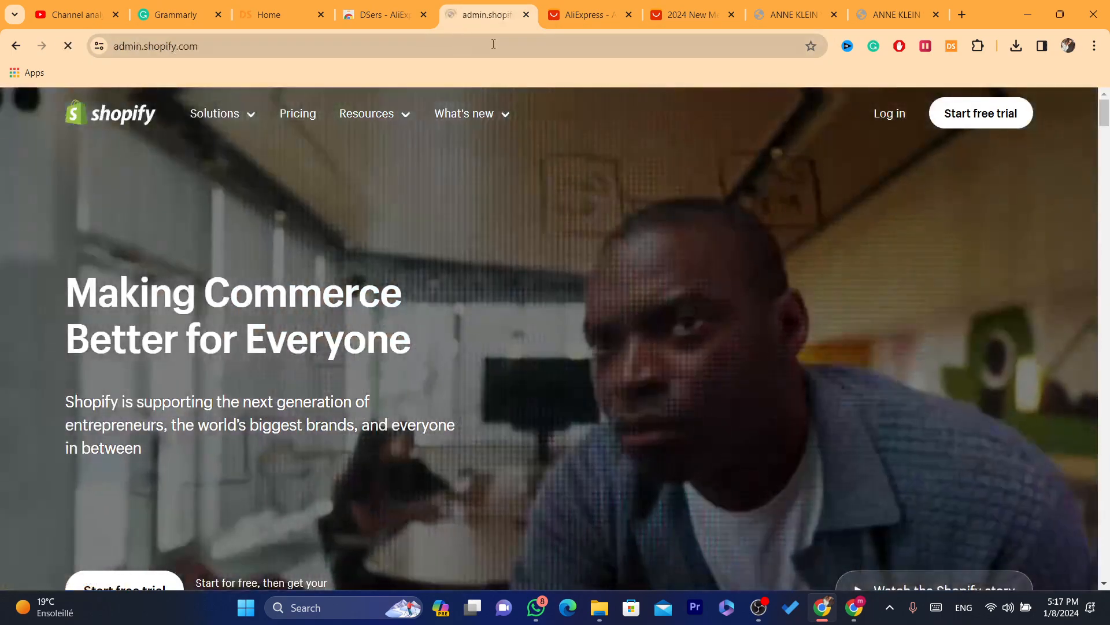
click(493, 44)
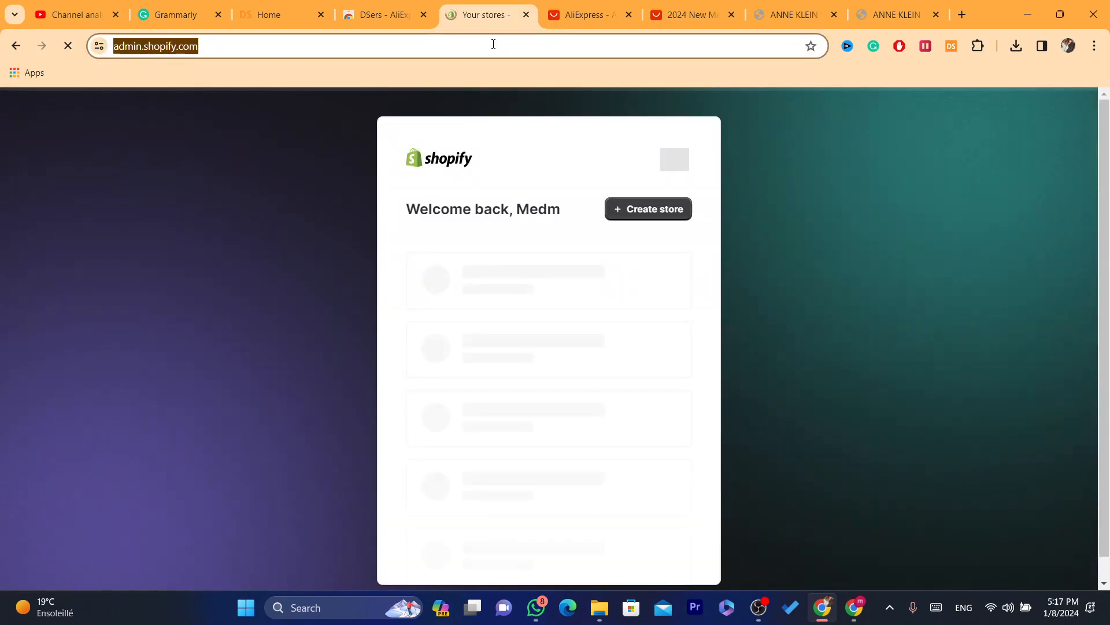
click(485, 353)
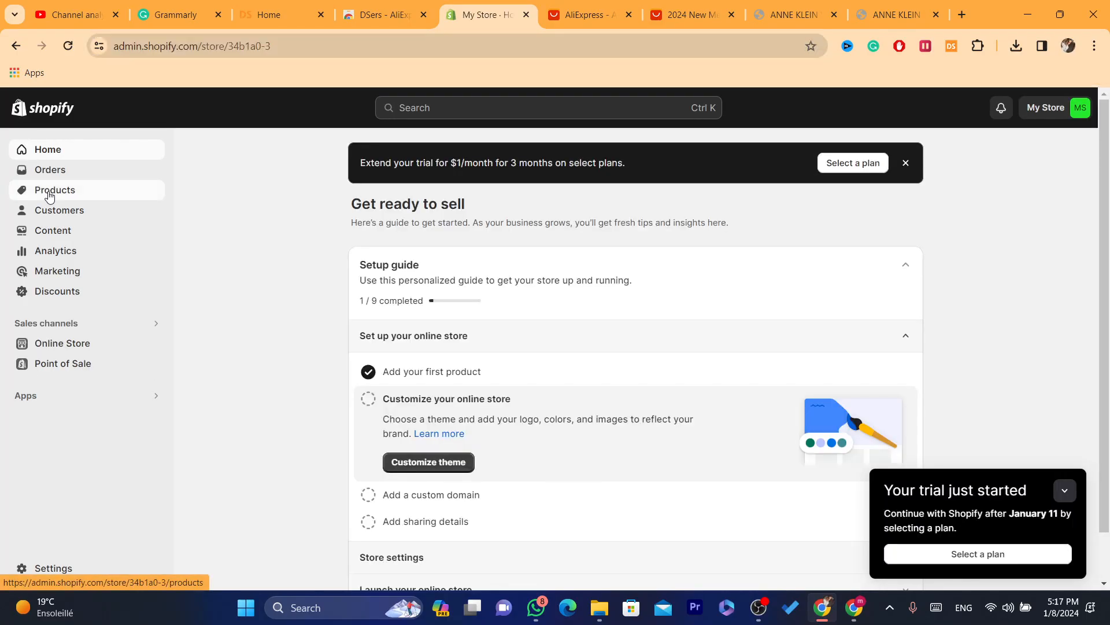
- Switch from the current Shopify store to the other My Store, c52e7c-2, and open its Products list
click(52, 190)
click(1045, 107)
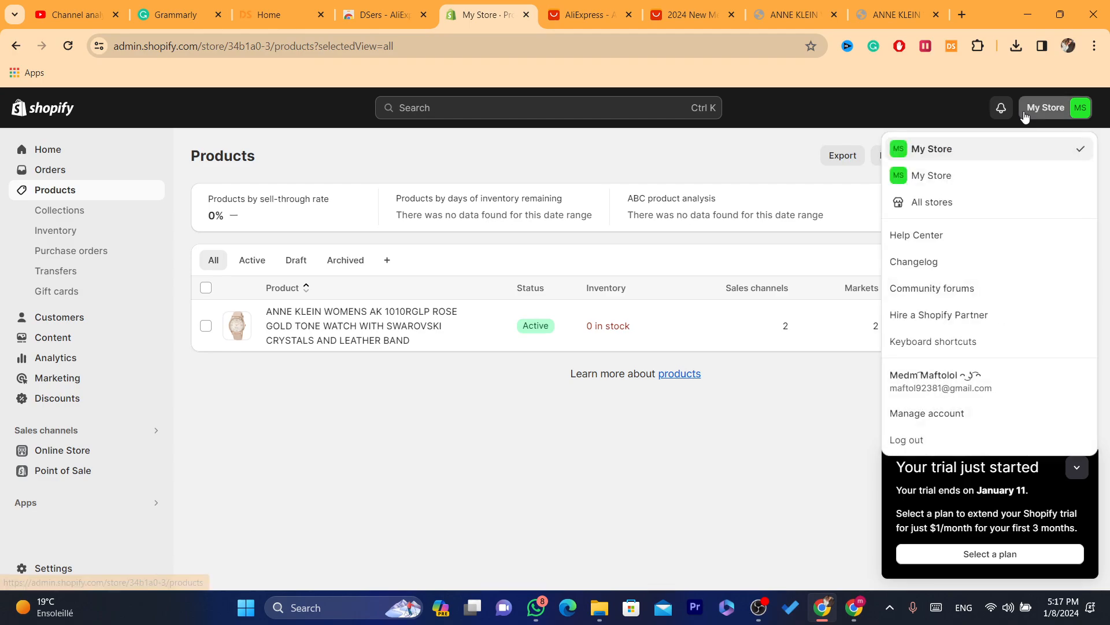
click(919, 175)
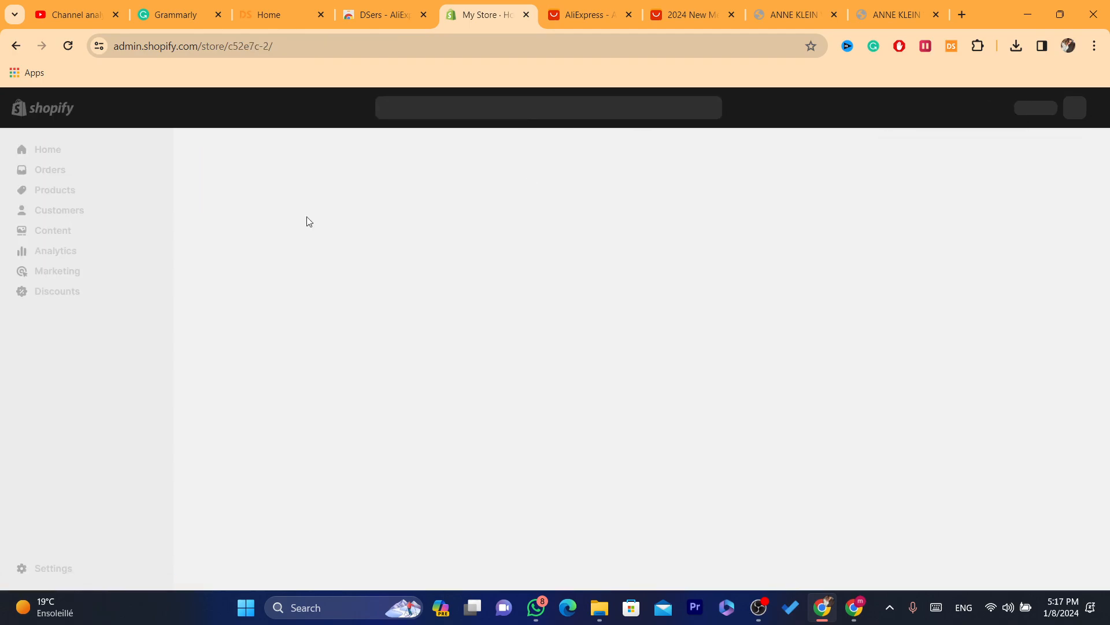
click(45, 192)
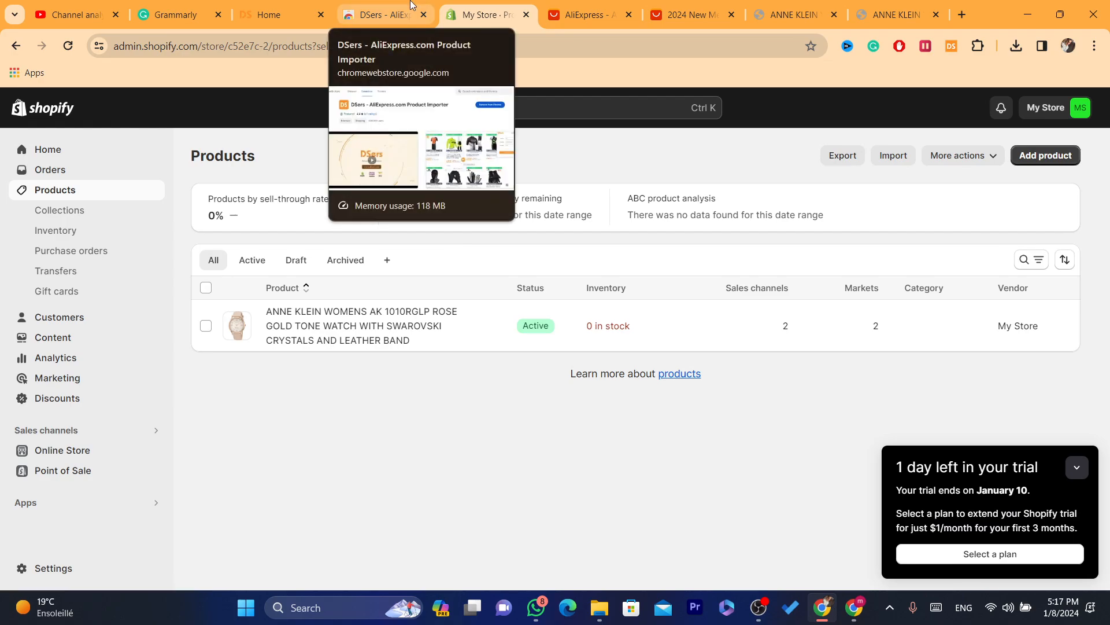
- Open the ANNE KLEIN WOMENS AK 1010RGLP rose gold tone watch from the Shopify Products list
click(407, 17)
click(489, 6)
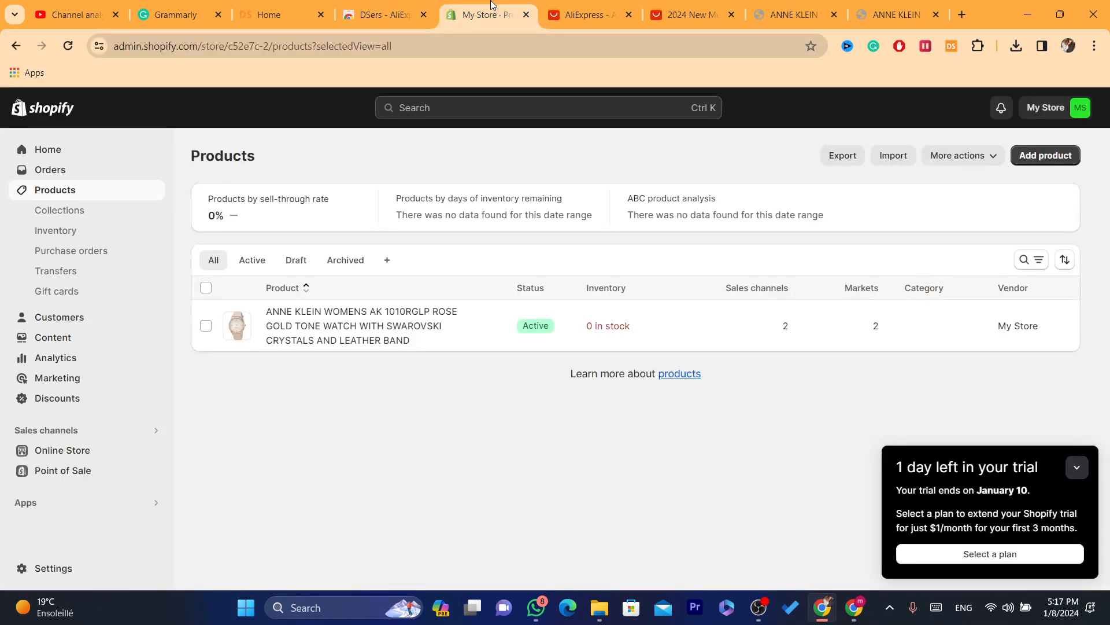
click(391, 338)
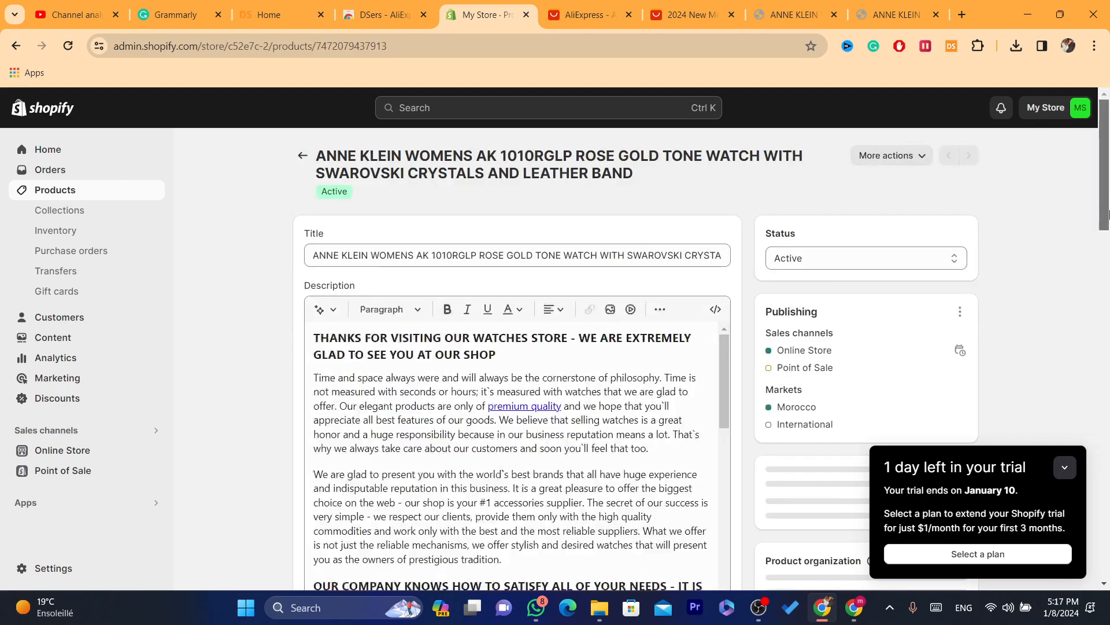
- Examine the watch's pricing, inventory, shipping, variants and media sections on its Shopify product page
scroll(1108, 226, down, 2)
drag(1108, 225, 1109, 397)
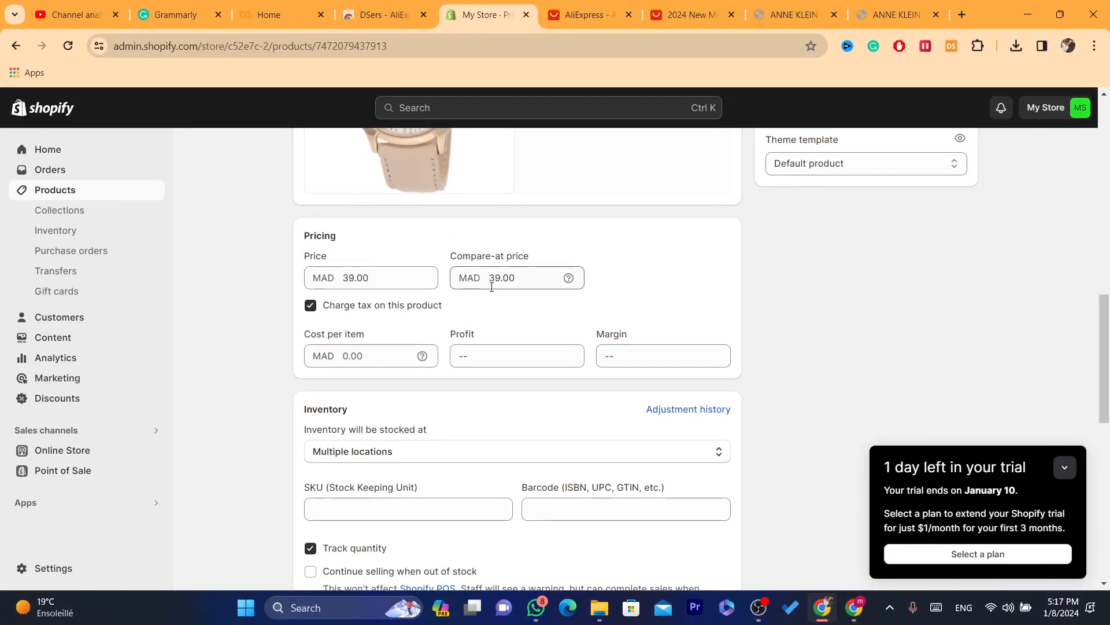
click(484, 358)
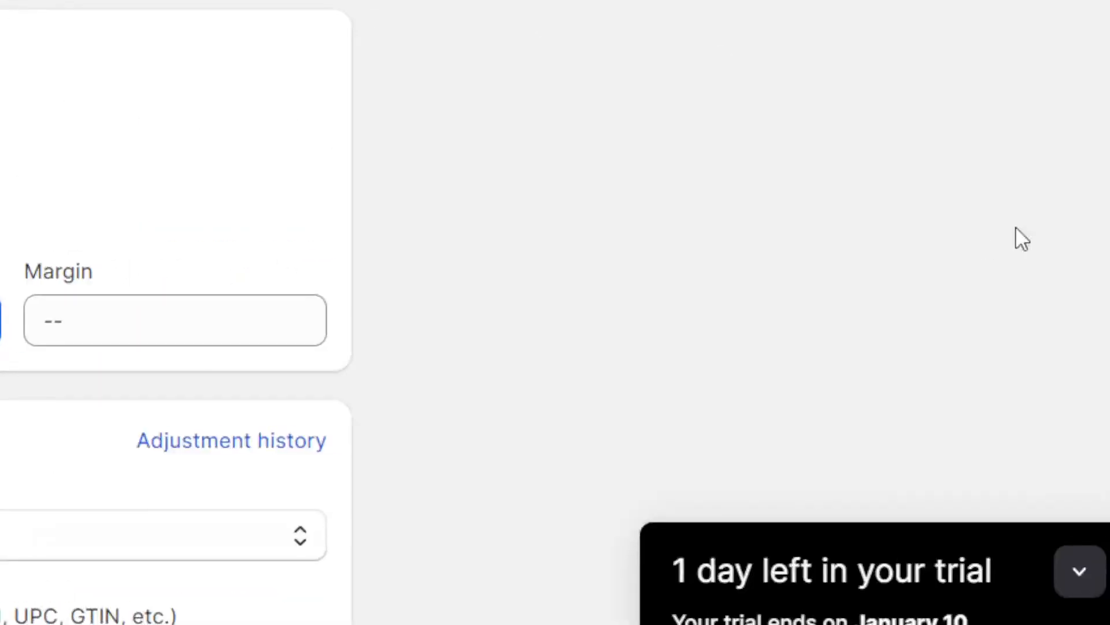
scroll(547, 318, down, 5)
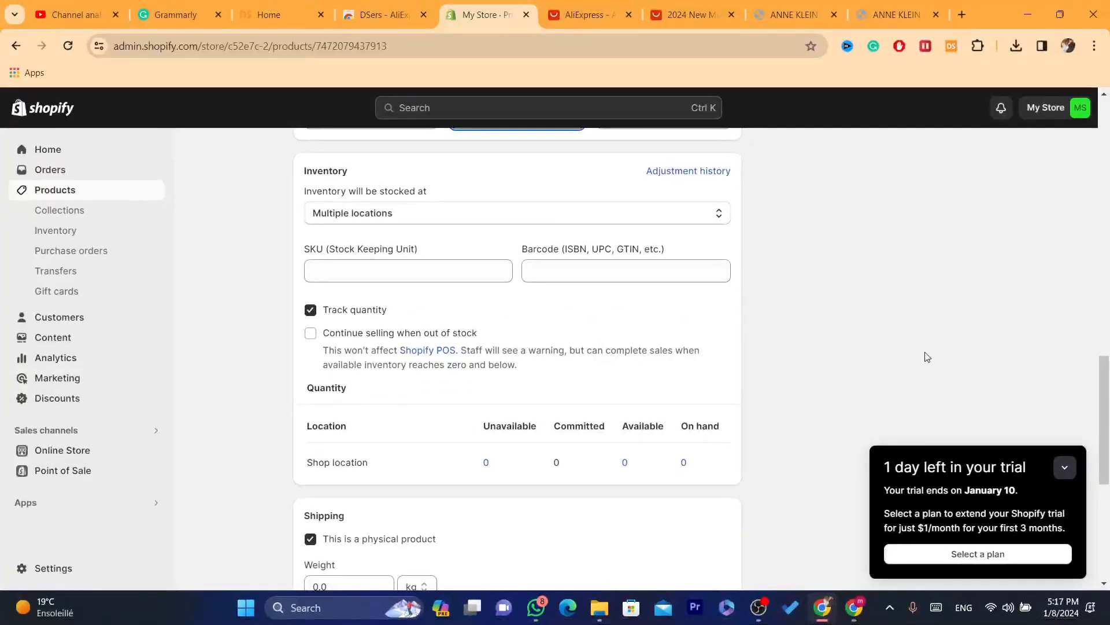
scroll(1108, 419, down, 3)
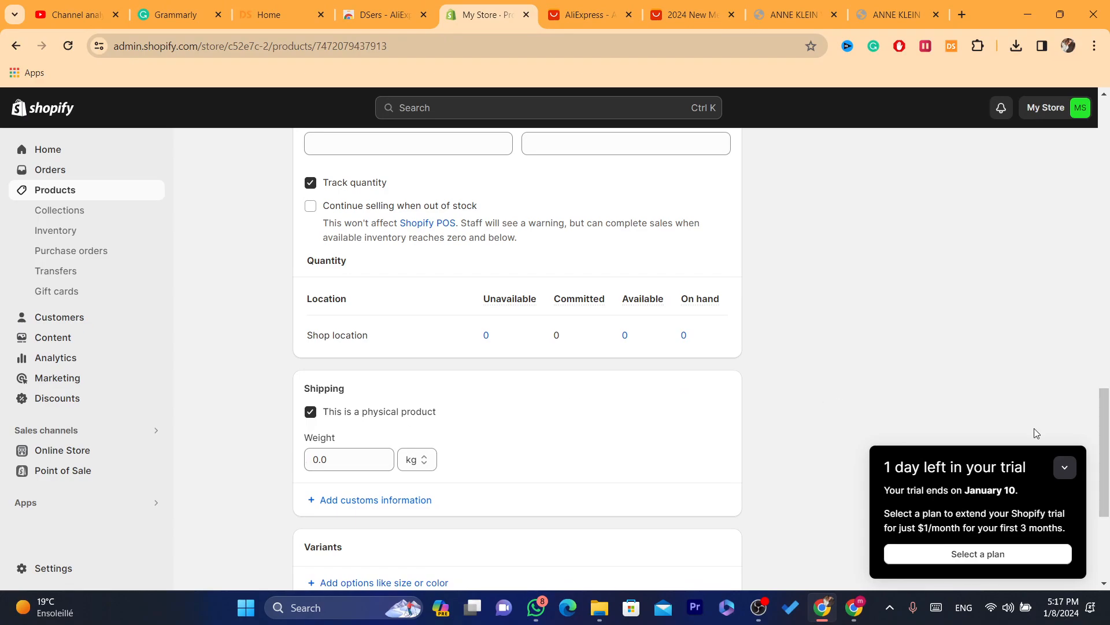
scroll(897, 370, up, 10)
scroll(761, 310, down, 5)
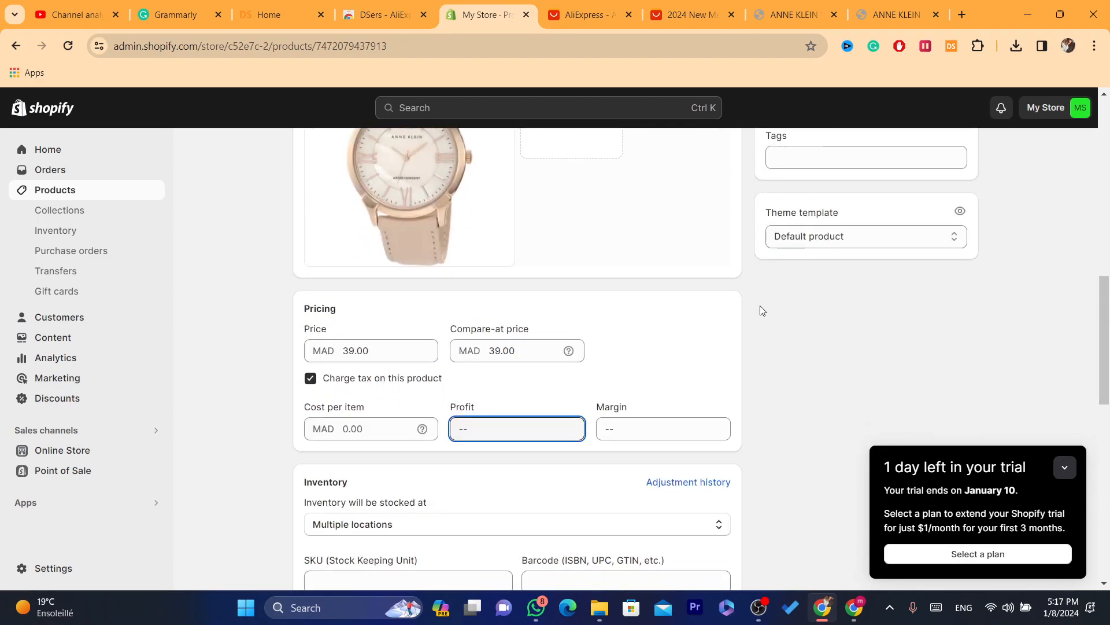
scroll(761, 311, up, 4)
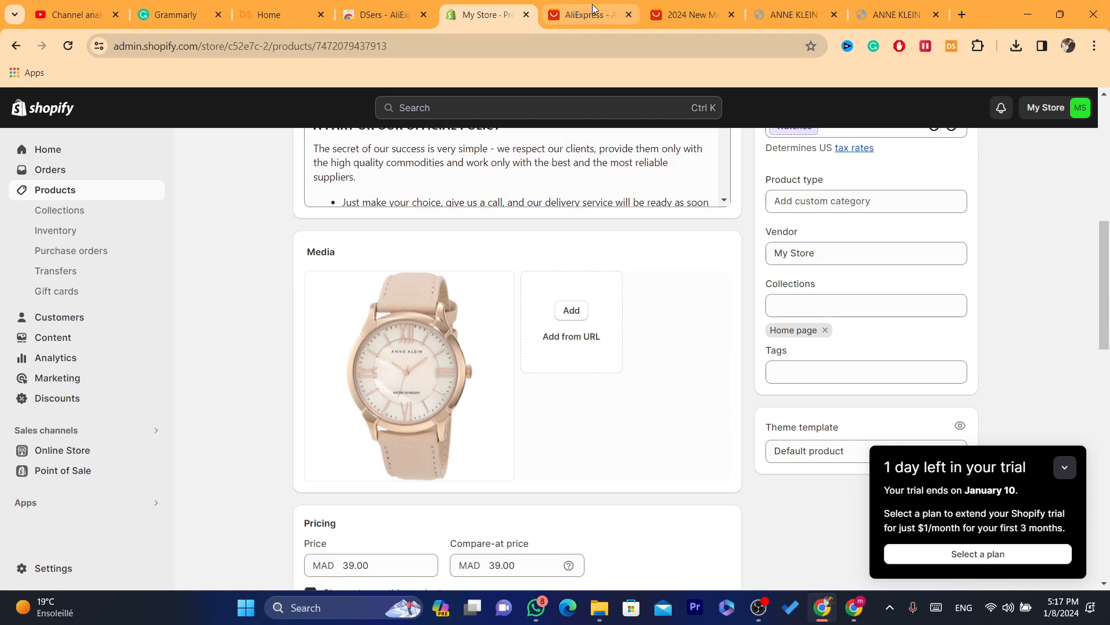
- Switch to the AliExpress home page and look through its deals and the More to love product recommendations
click(593, 8)
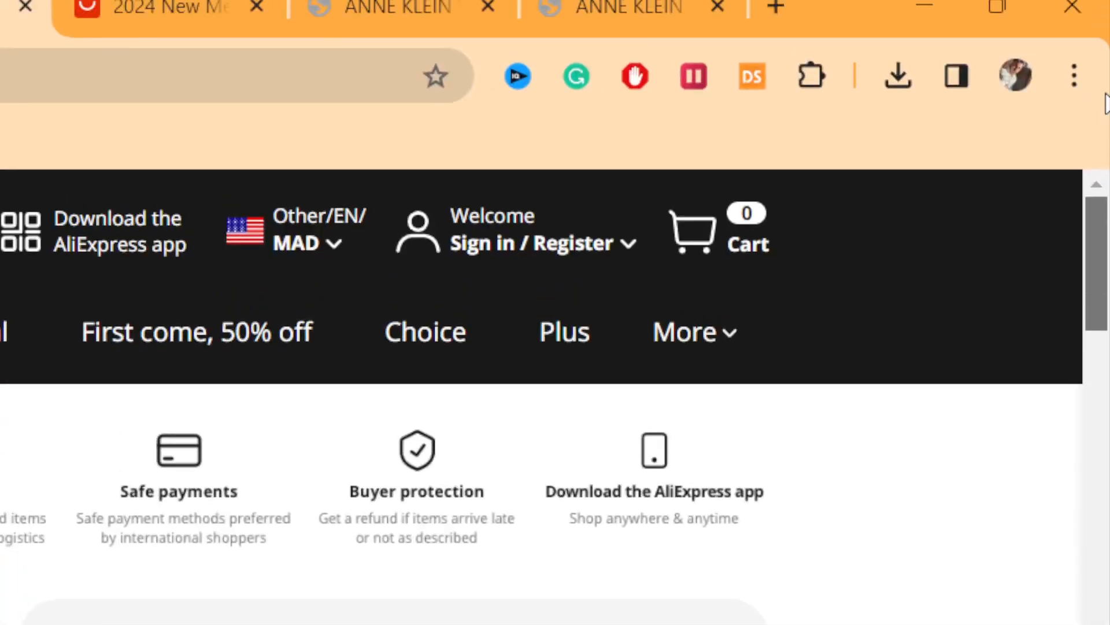
click(91, 367)
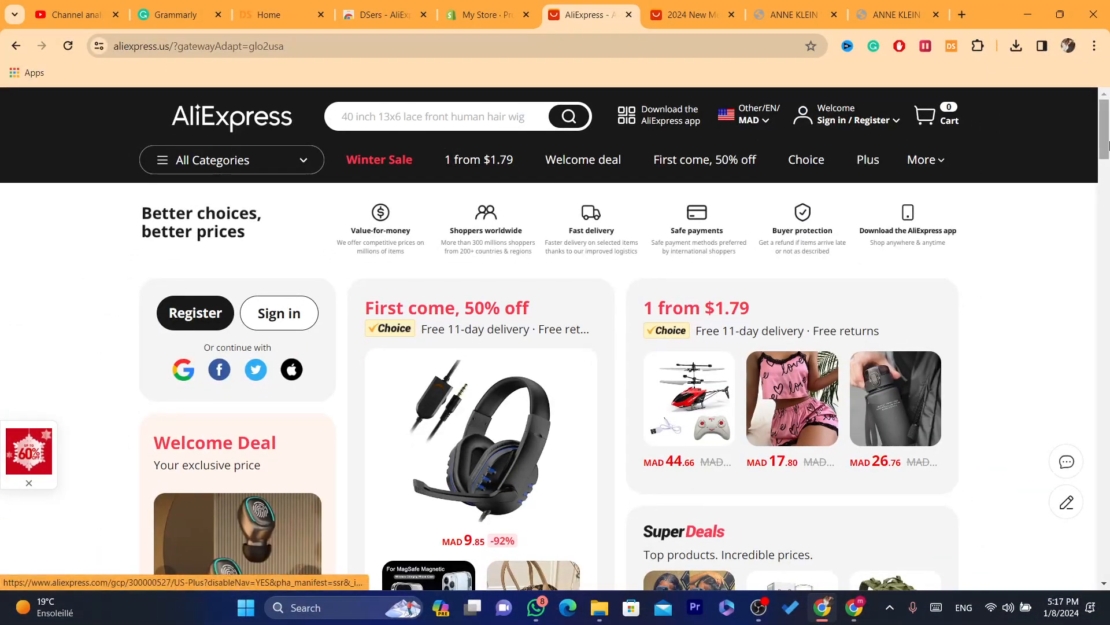
drag(1107, 145, 1108, 180)
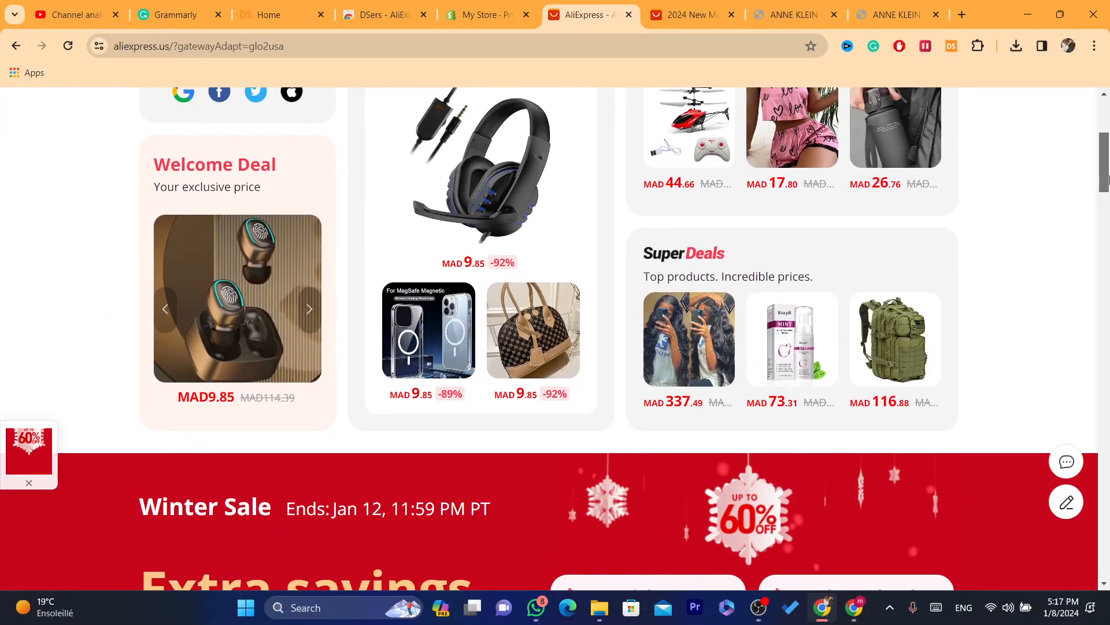
scroll(1016, 271, down, 20)
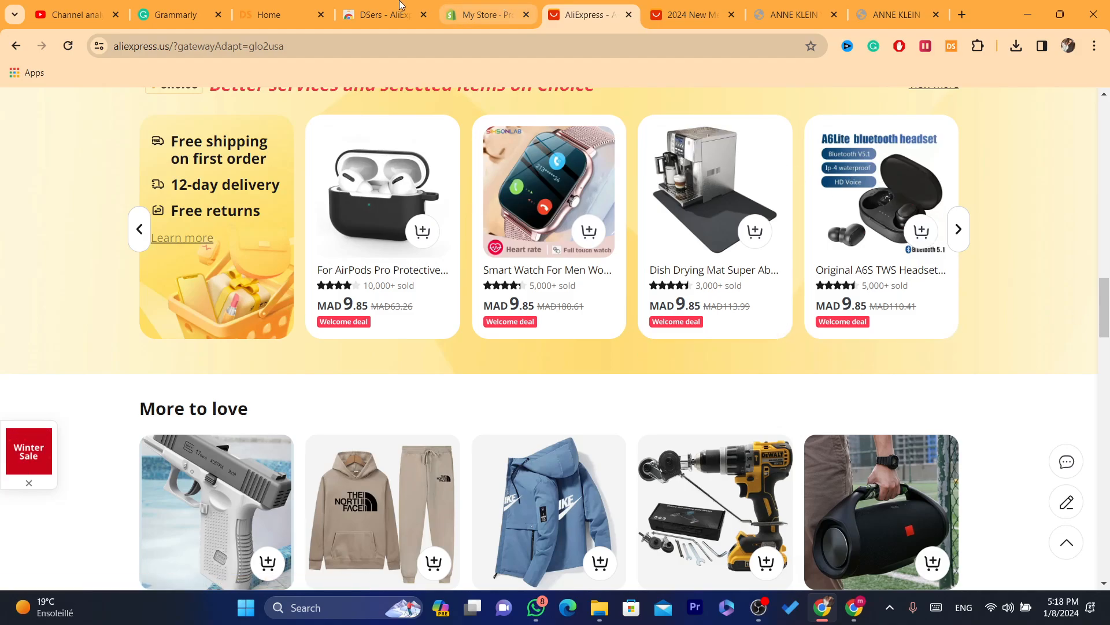
- Revisit the open DSers Home, Shopify product, DSers extension and AliExpress home pages, ending on the 2024 New Me… AliExpress product page
click(283, 13)
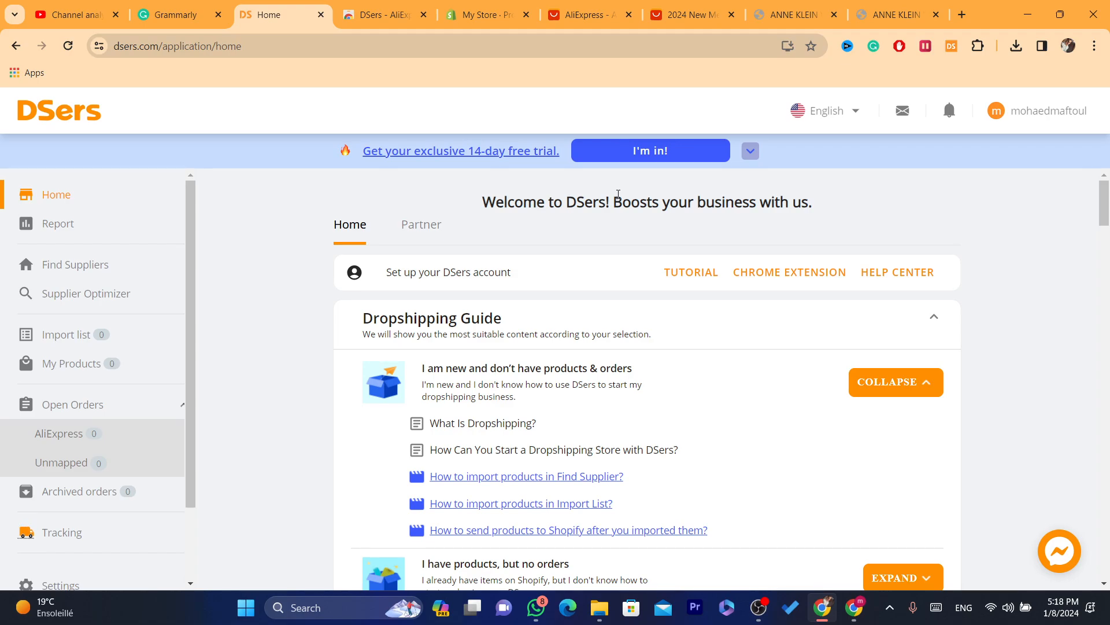
triple_click(558, 193)
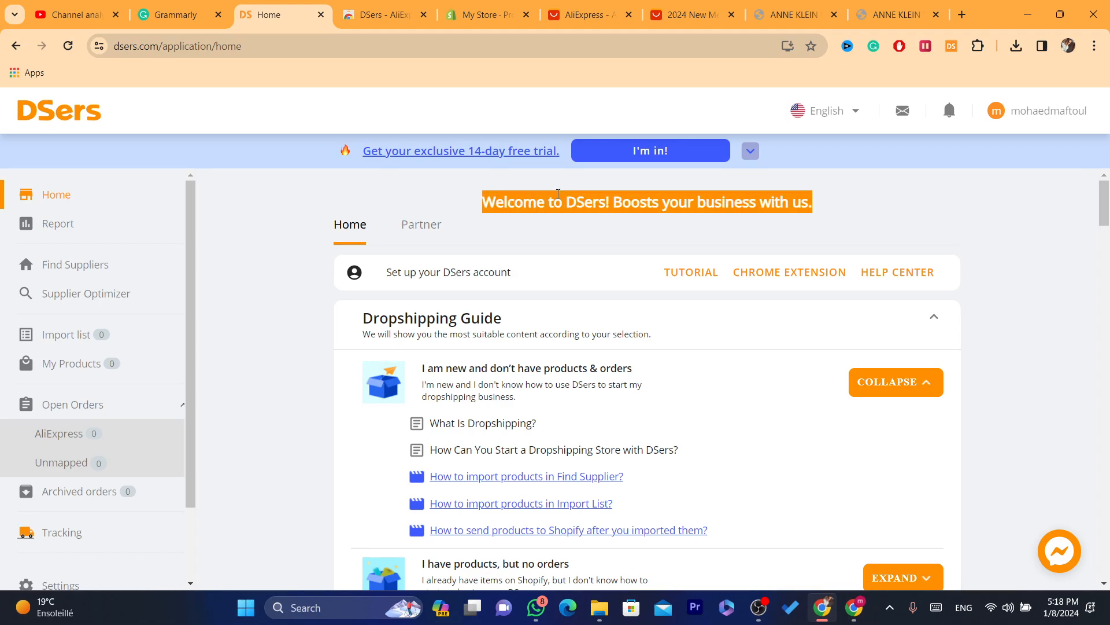
click(486, 15)
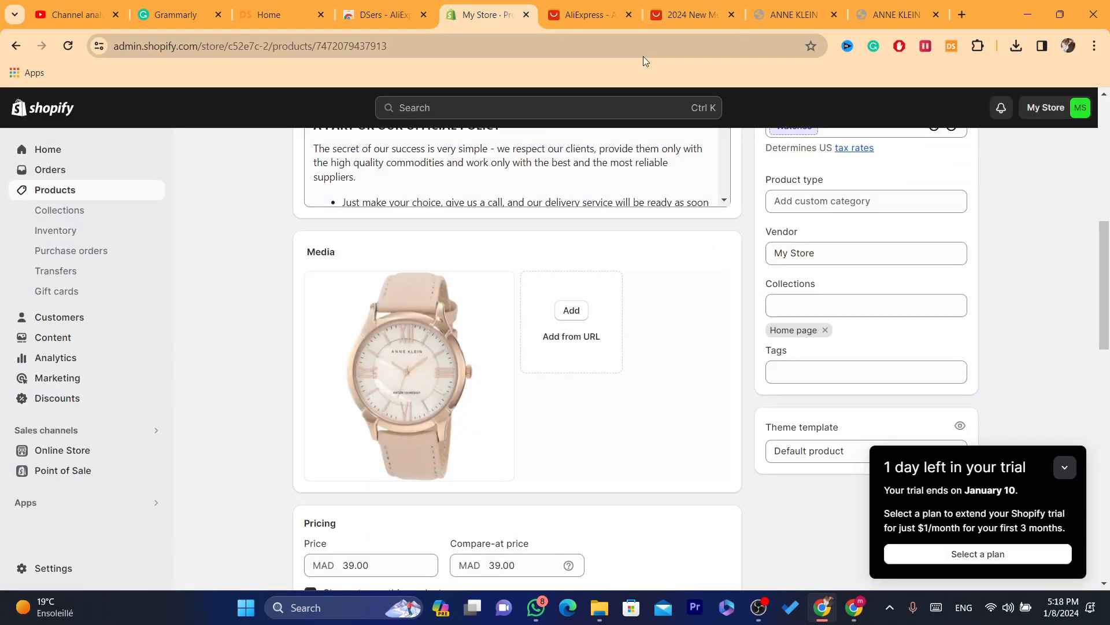
click(379, 14)
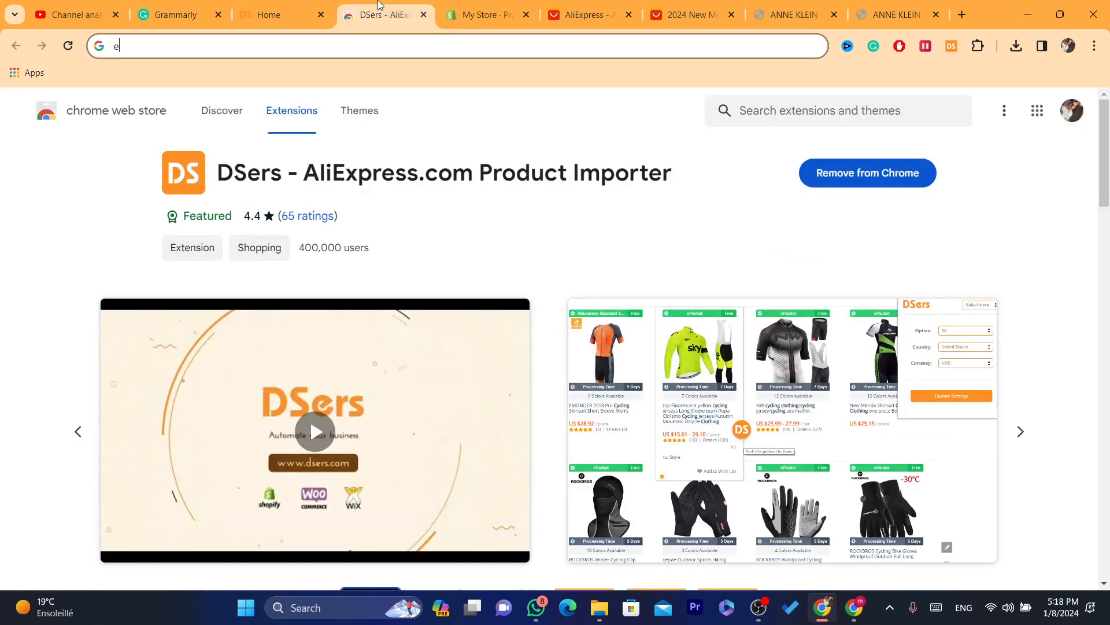
click(651, 9)
click(641, 6)
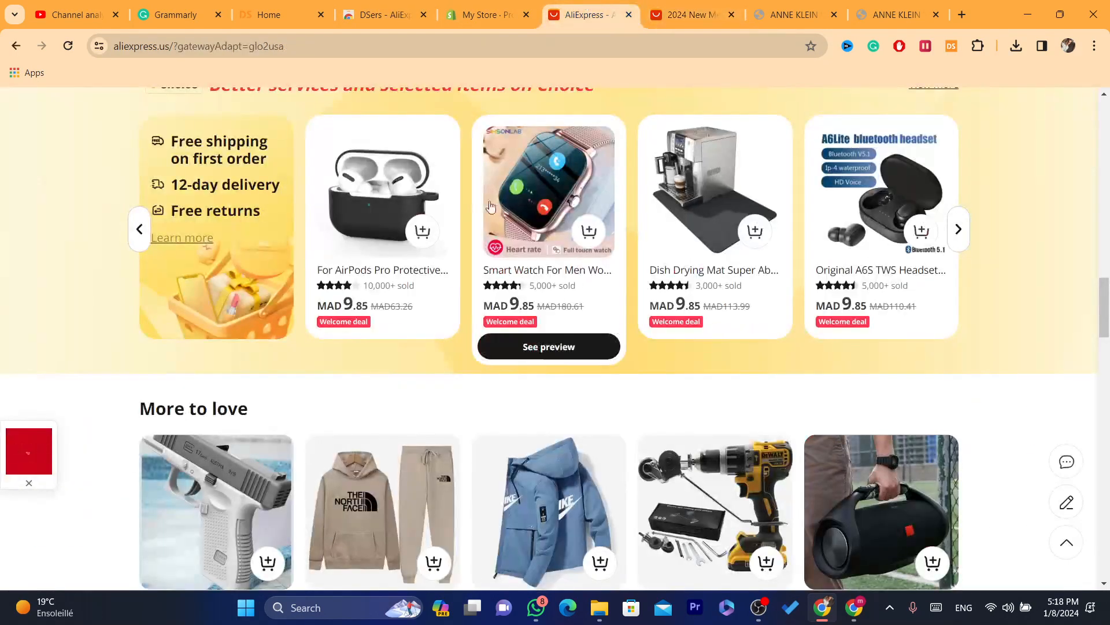
click(665, 9)
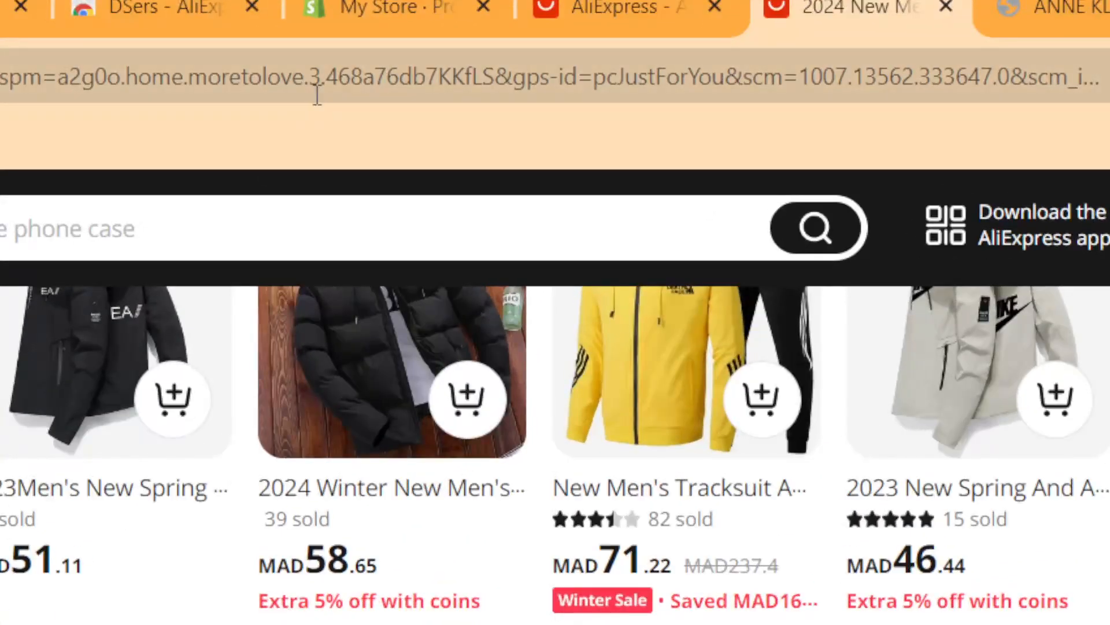